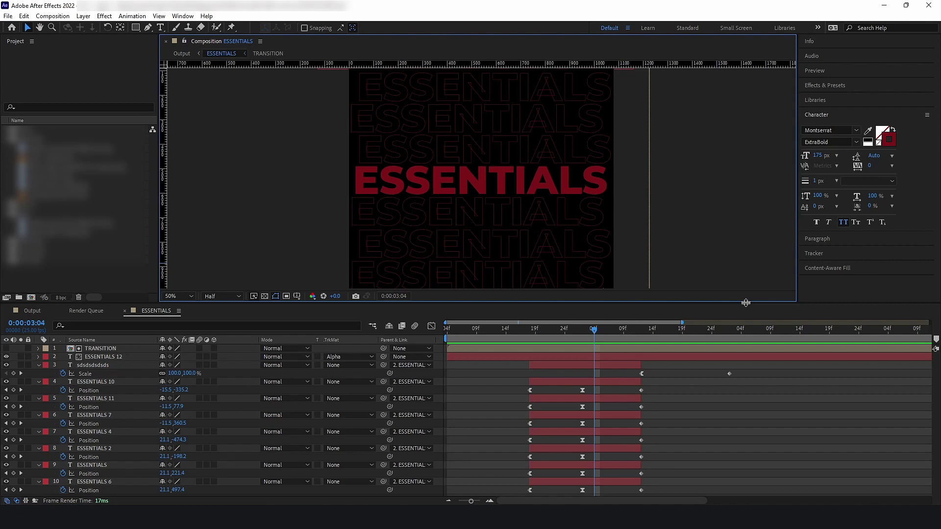
- Step the animation back one frame and retype the main title as 'works'
click(717, 343)
key(Page_Up)
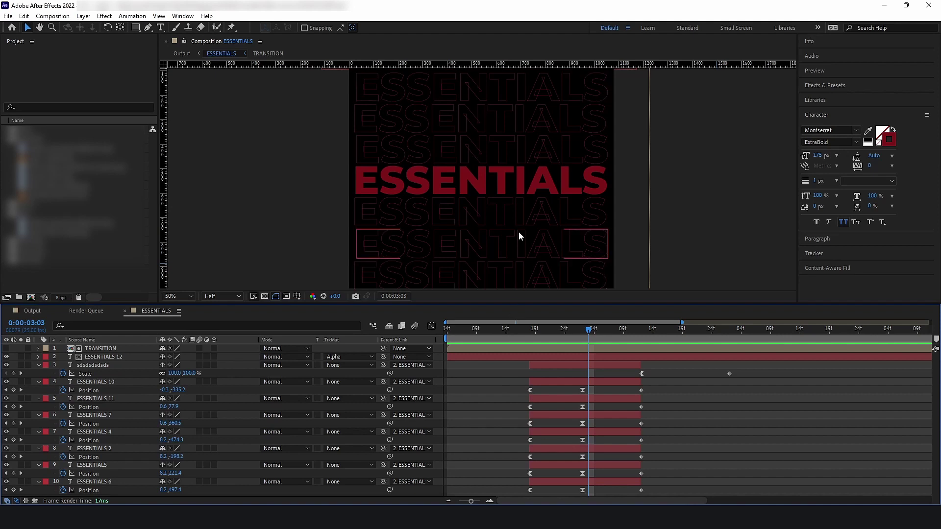
double_click(501, 181)
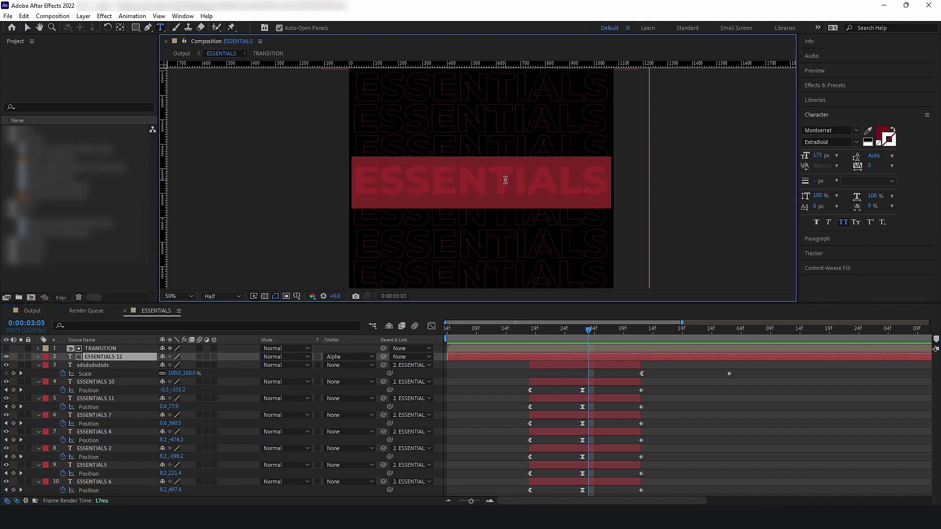
text(works)
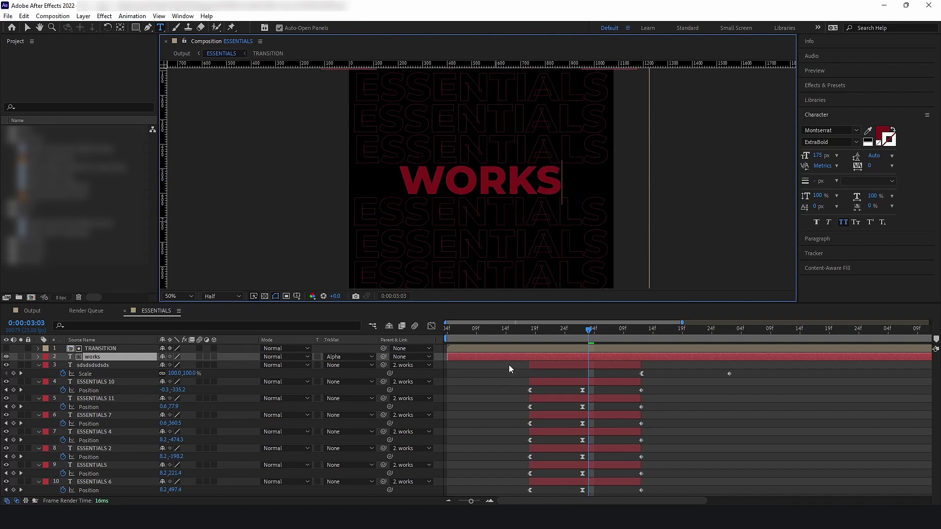
click(27, 28)
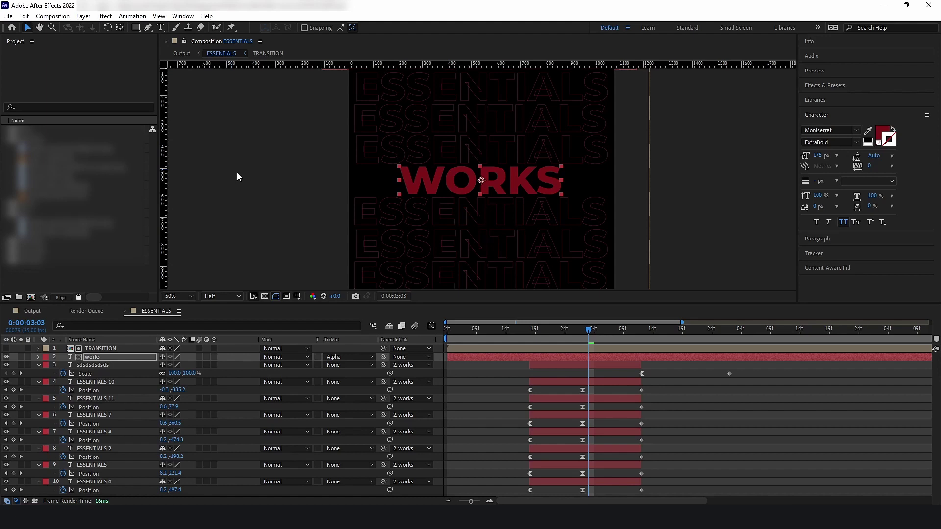
- Retype the ESSENTIALS line below the title as 'works'
key(ctrl+t)
double_click(399, 220)
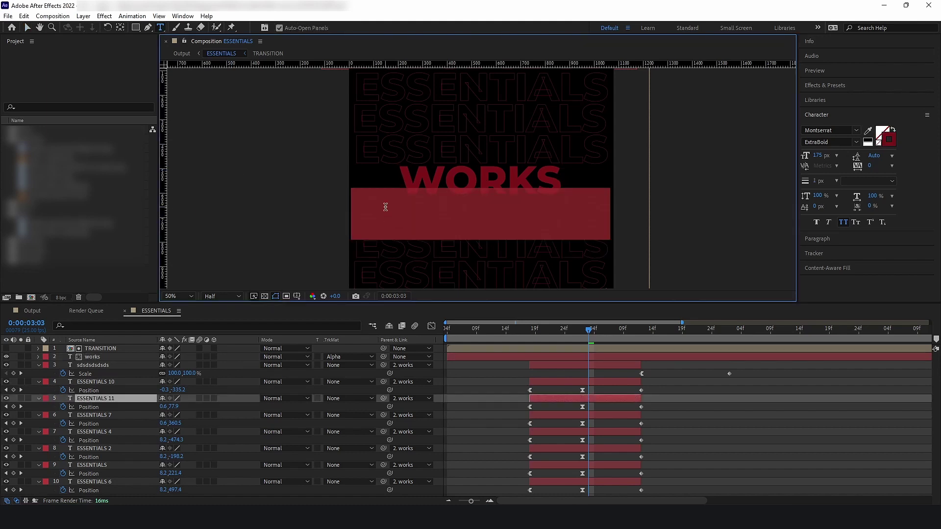
text(works)
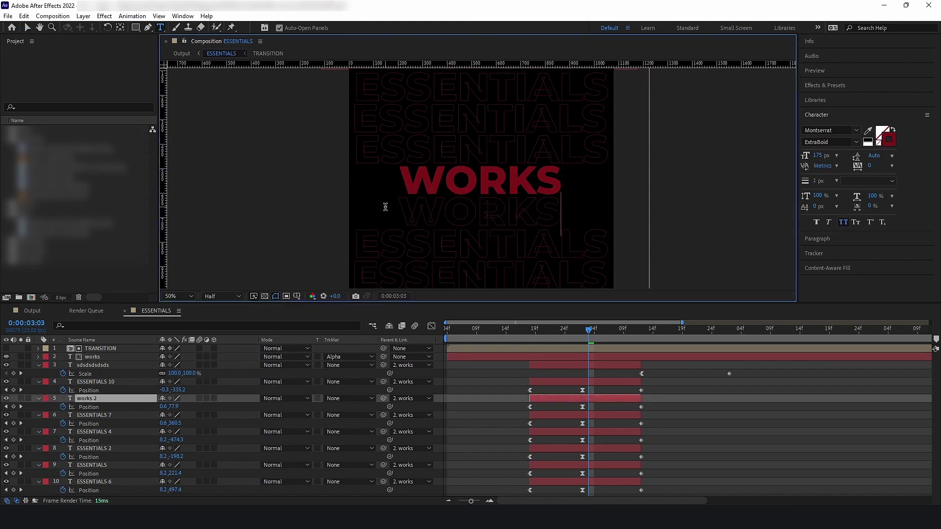
click(27, 29)
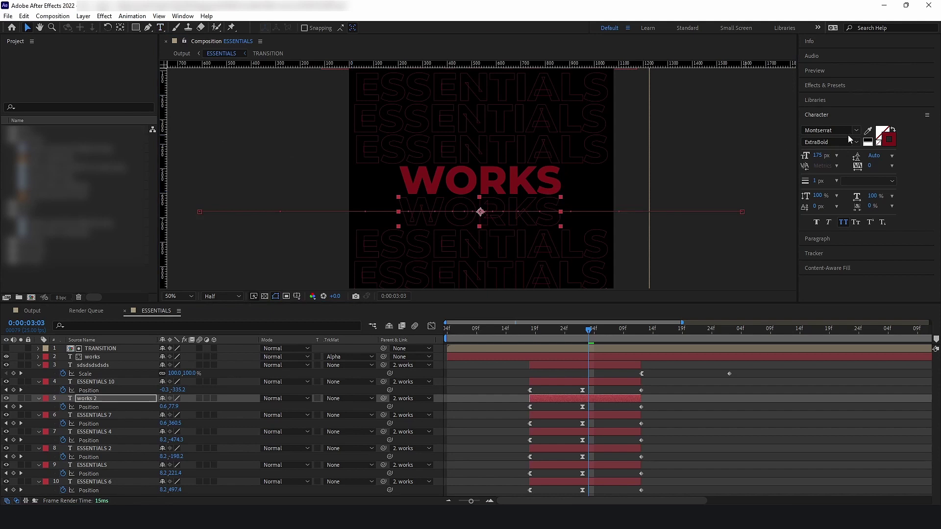
- Make the text fill a fully saturated bright yellow and scrub to preview the slide-in
click(895, 137)
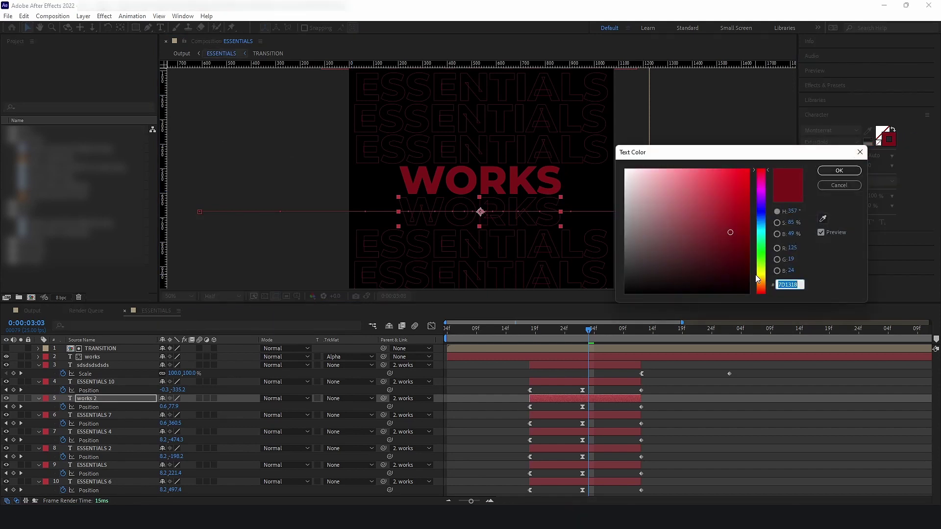
click(760, 273)
drag(746, 197, 760, 153)
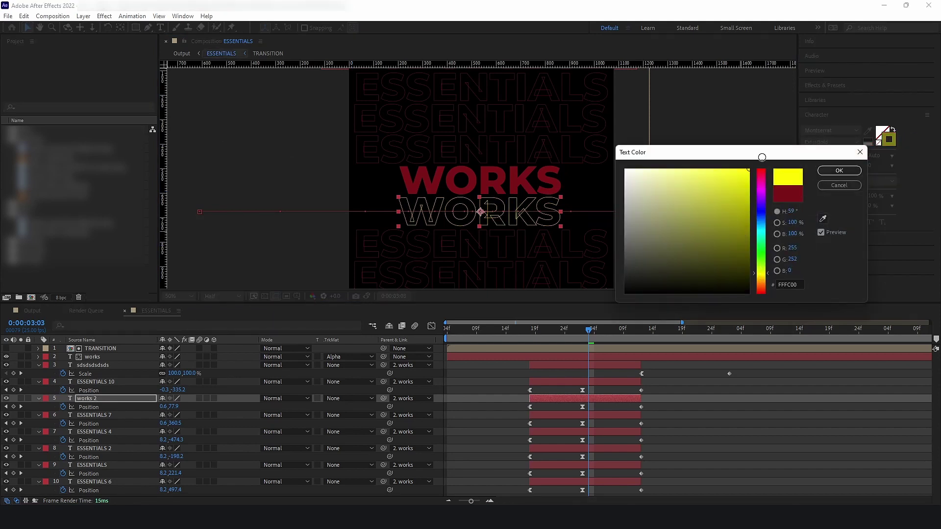
click(839, 171)
click(553, 337)
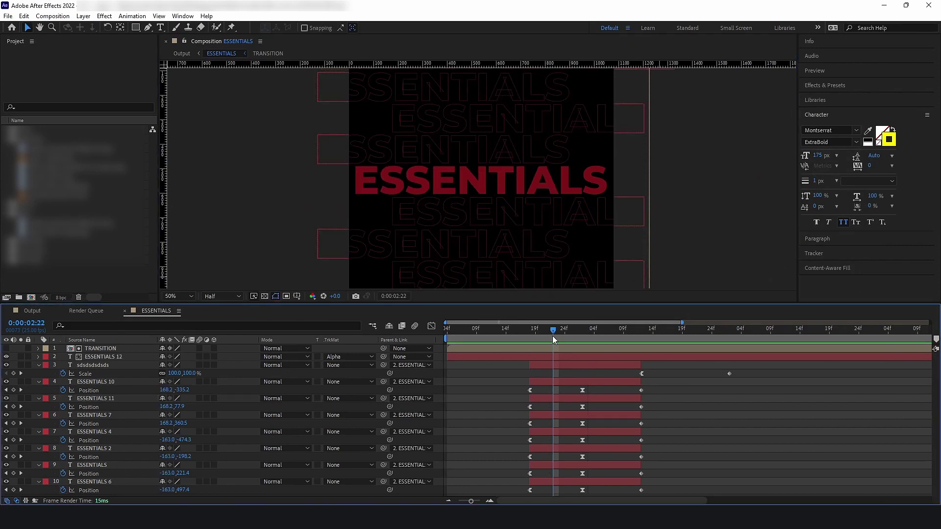
drag(545, 332, 624, 346)
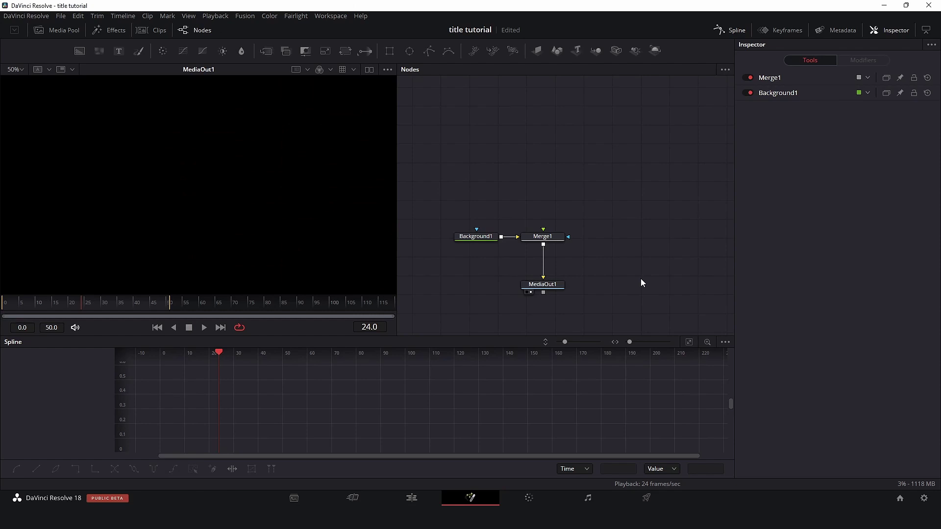
- Check Background1's settings, then add a Text+ node to the Nodes view
click(484, 238)
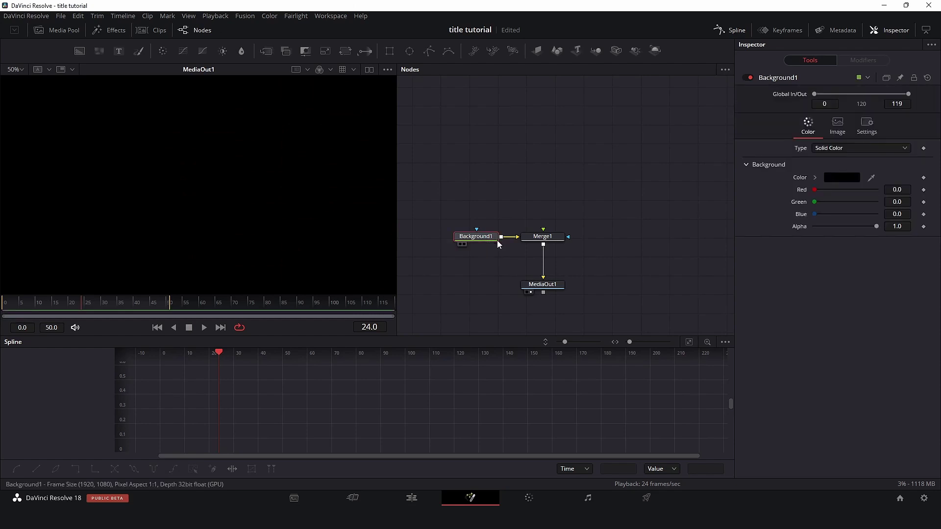
click(406, 143)
drag(120, 51, 548, 236)
- Connect Text1 to Merge1, enter 'THIS WORKS' as its text, and move the node higher
click(785, 174)
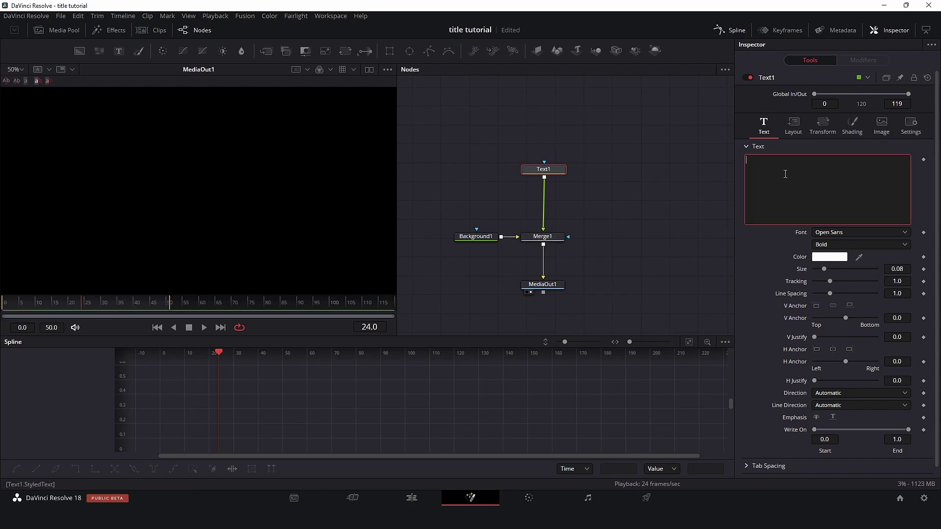
text(THIS WORKS)
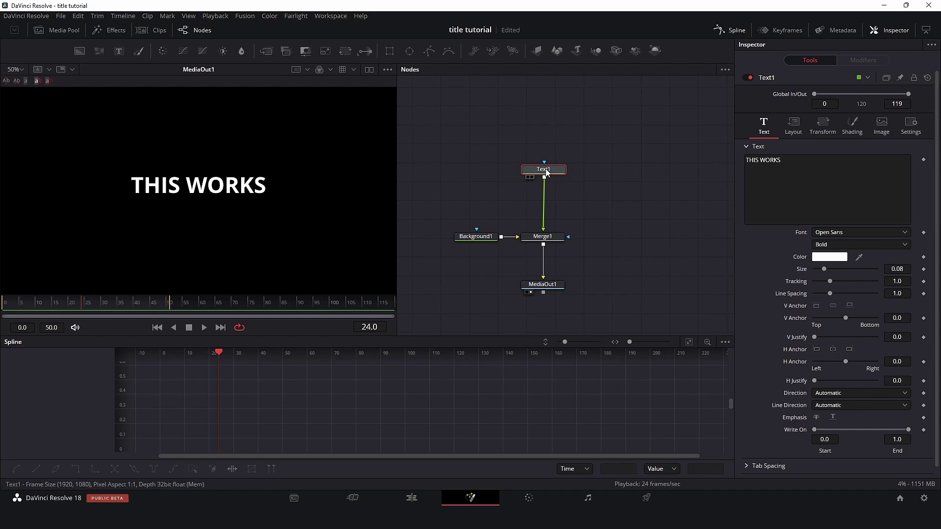
drag(547, 172, 546, 147)
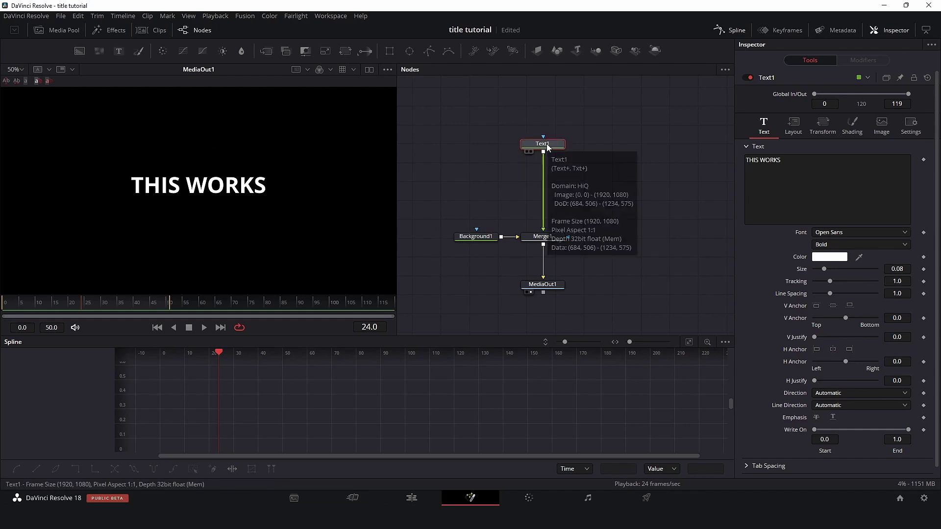
- Paste a linked instance of Text1 and place it to the left of Text1
key(ctrl+c)
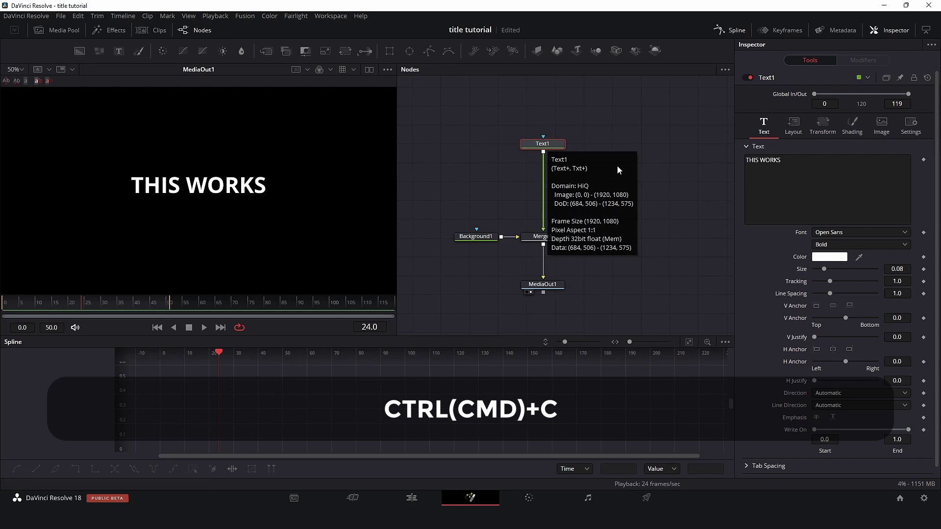
click(634, 134)
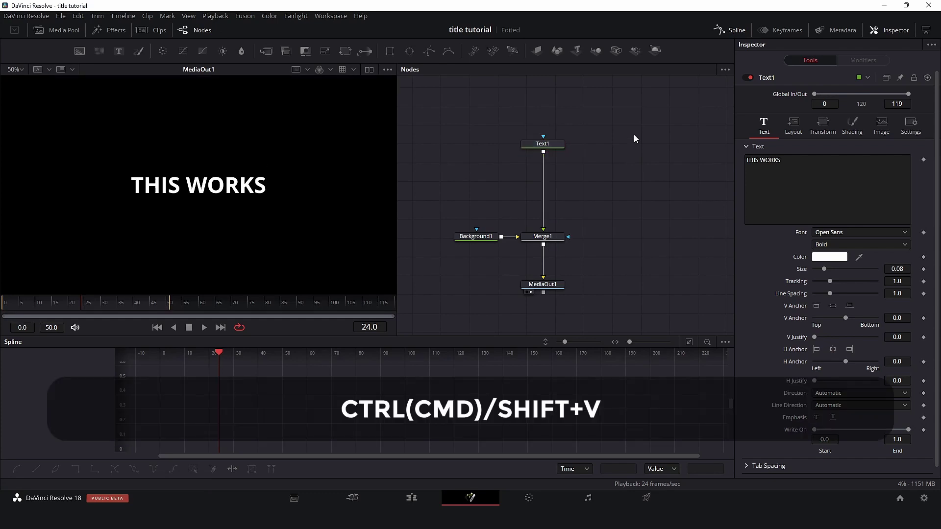
key(ctrl+shift+v)
click(633, 135)
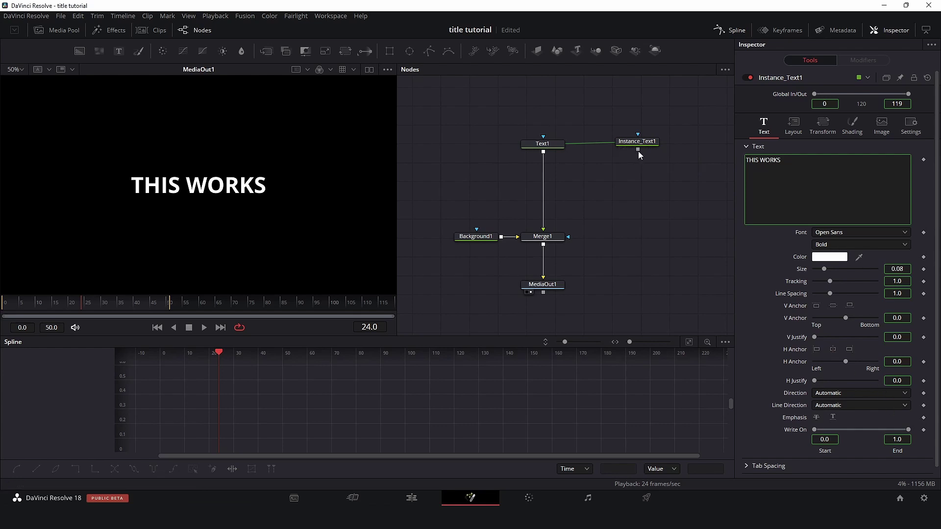
drag(639, 154, 543, 153)
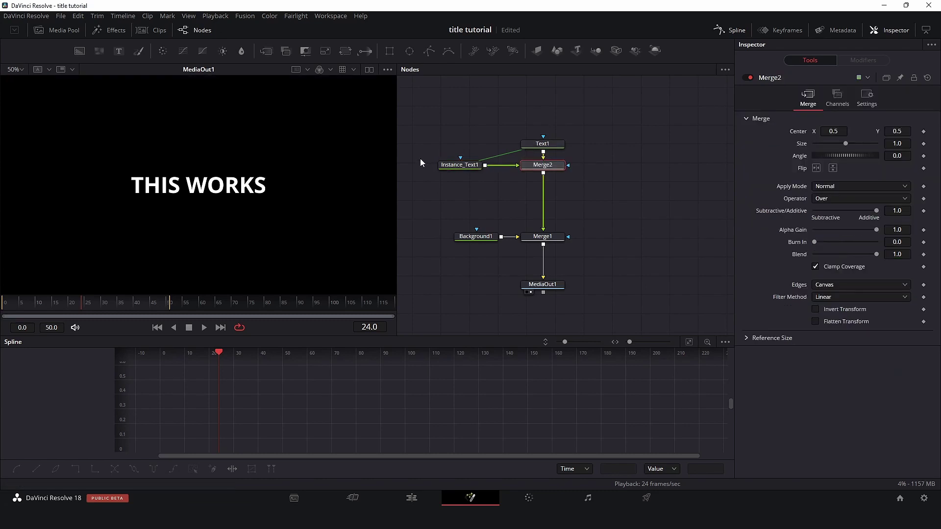
- Deinstance Instance_Text1's Center and raise its Center Y to 0.655
drag(419, 157, 544, 178)
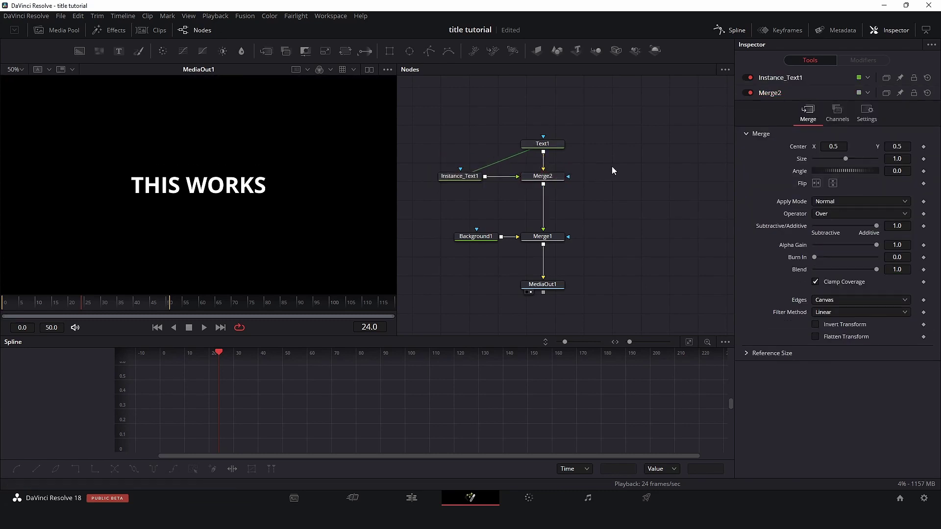
click(467, 179)
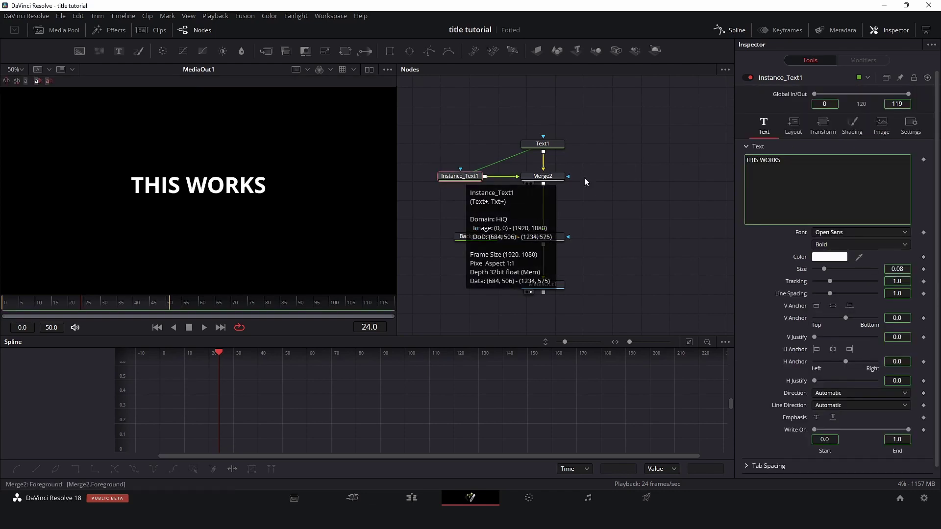
click(796, 127)
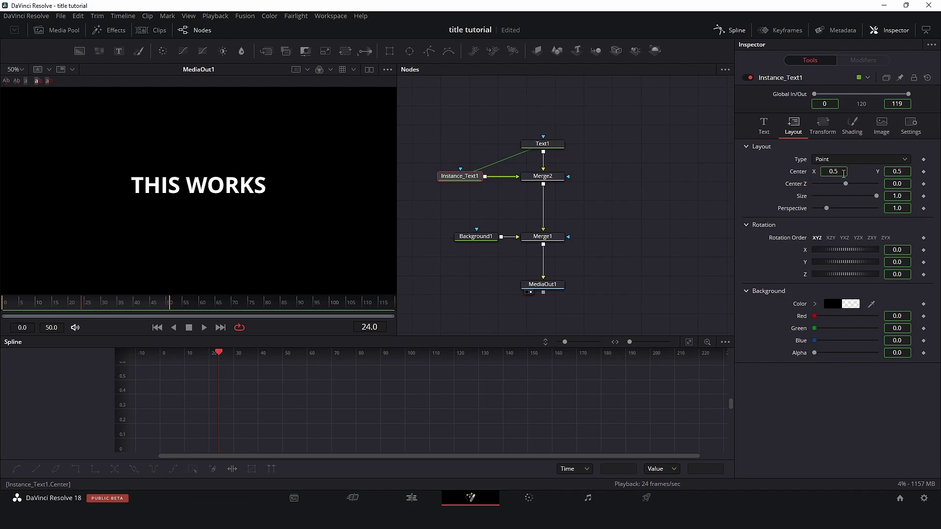
right_click(861, 173)
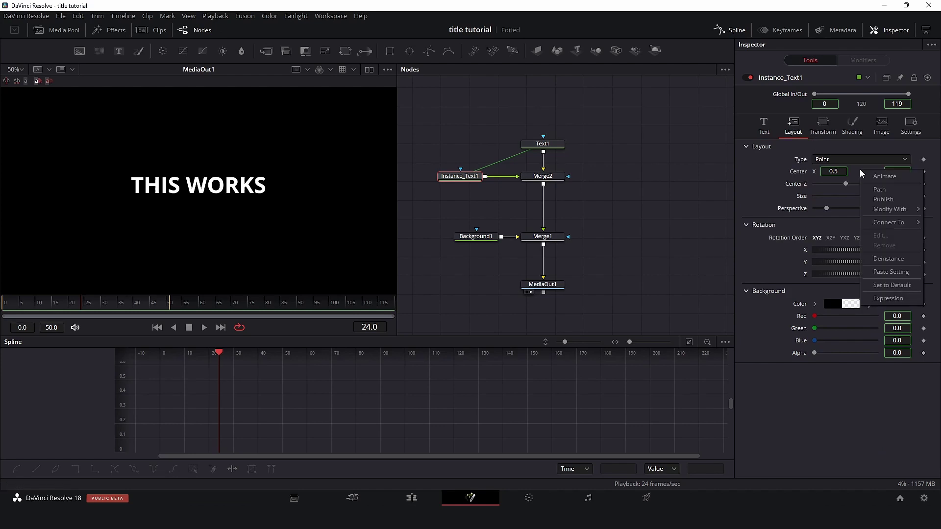
click(888, 259)
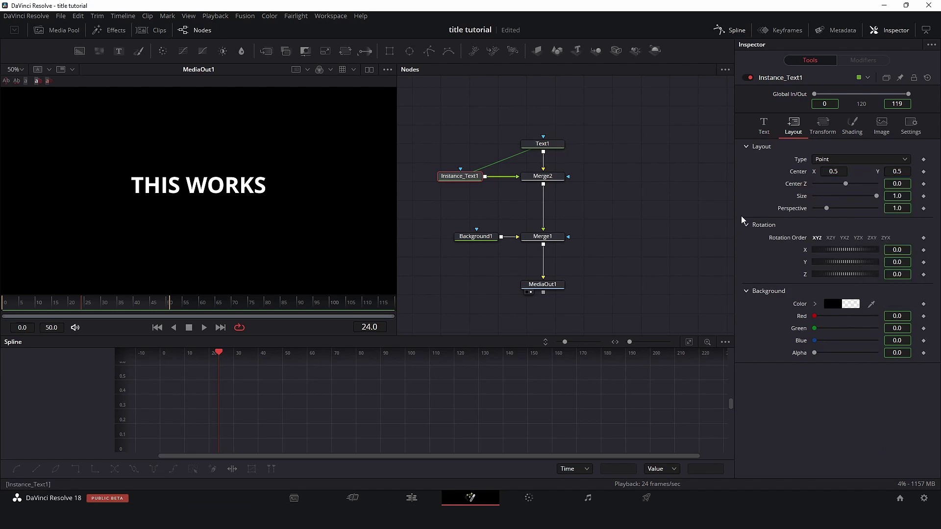
drag(893, 172, 912, 173)
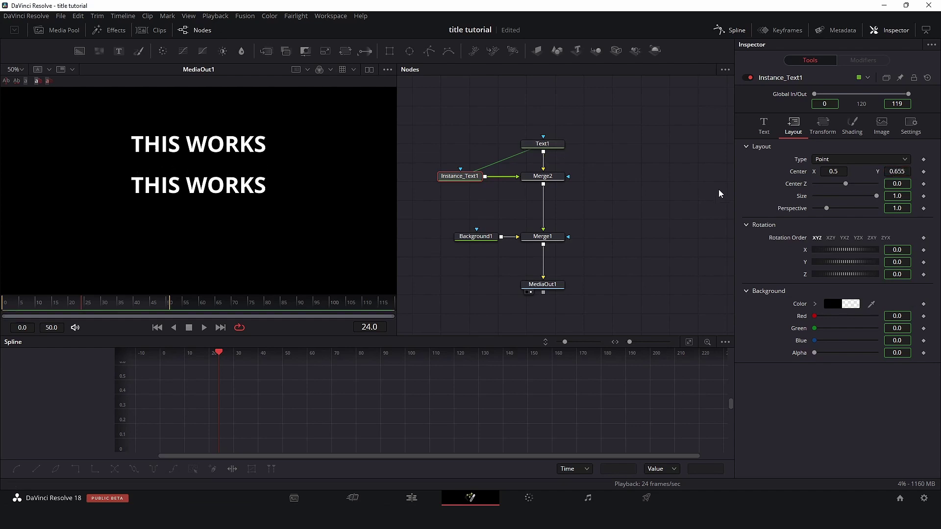
- Deinstance the copy's shading and turn its letters into a thin outline
click(853, 126)
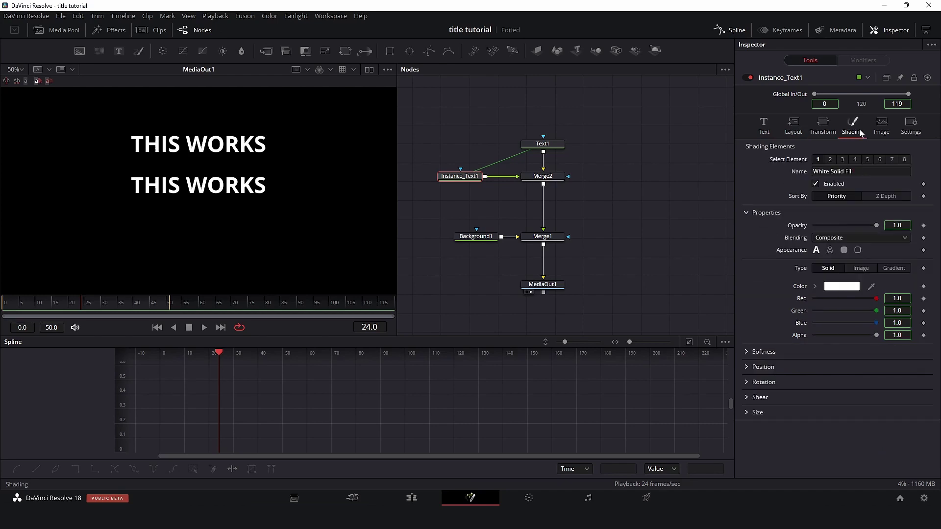
right_click(869, 248)
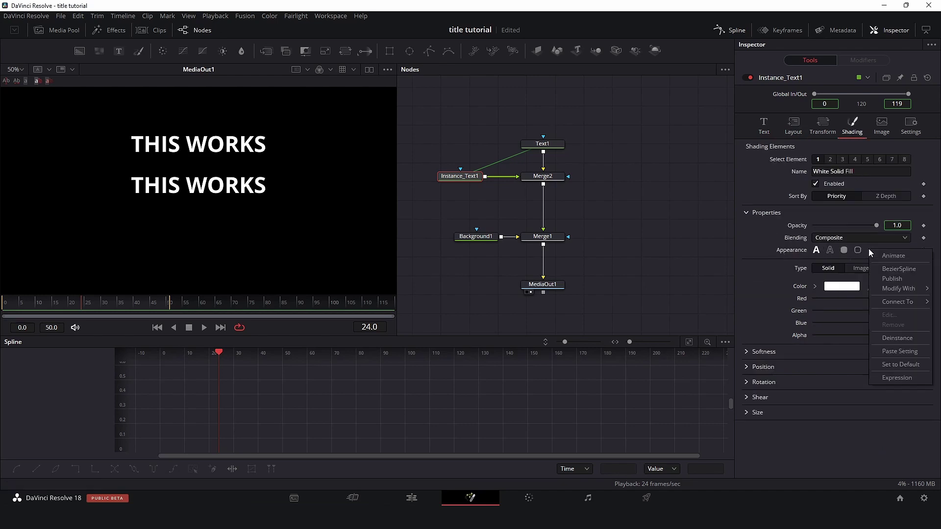
click(903, 339)
click(830, 250)
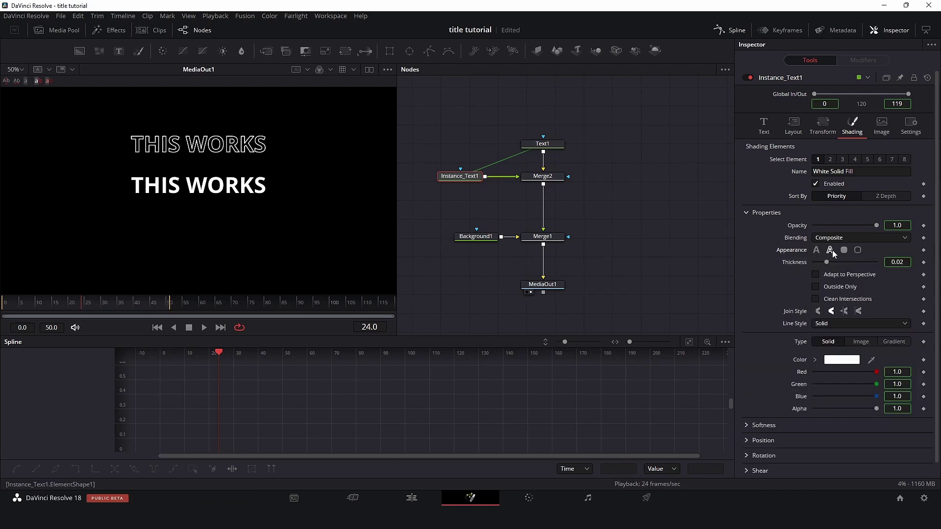
drag(827, 262, 821, 261)
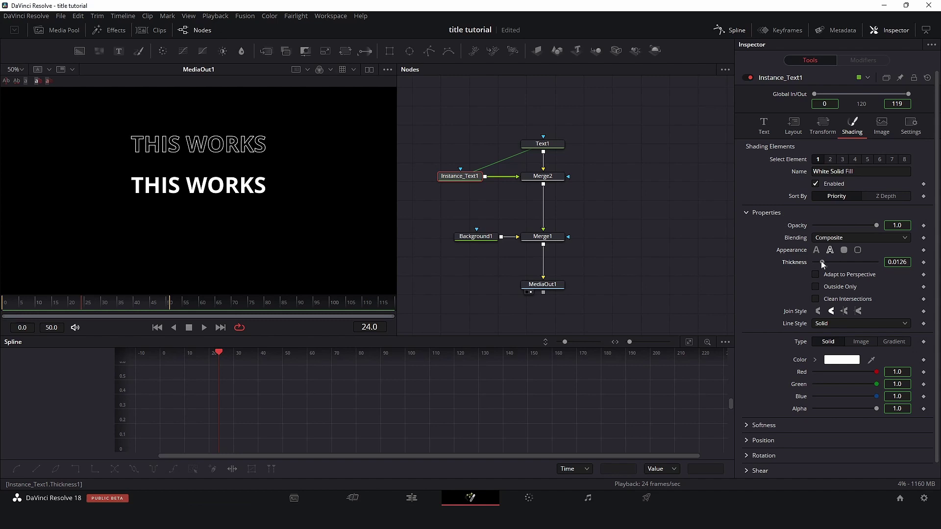
right_click(914, 265)
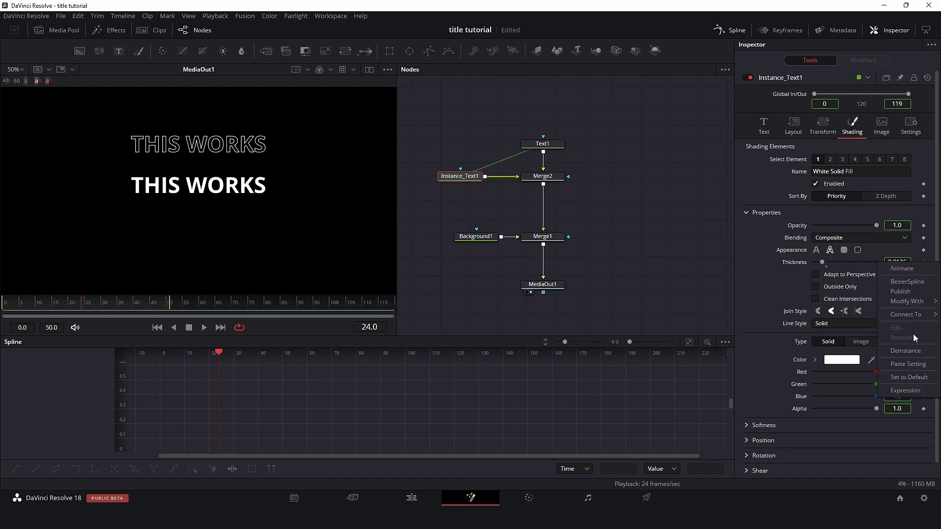
click(849, 277)
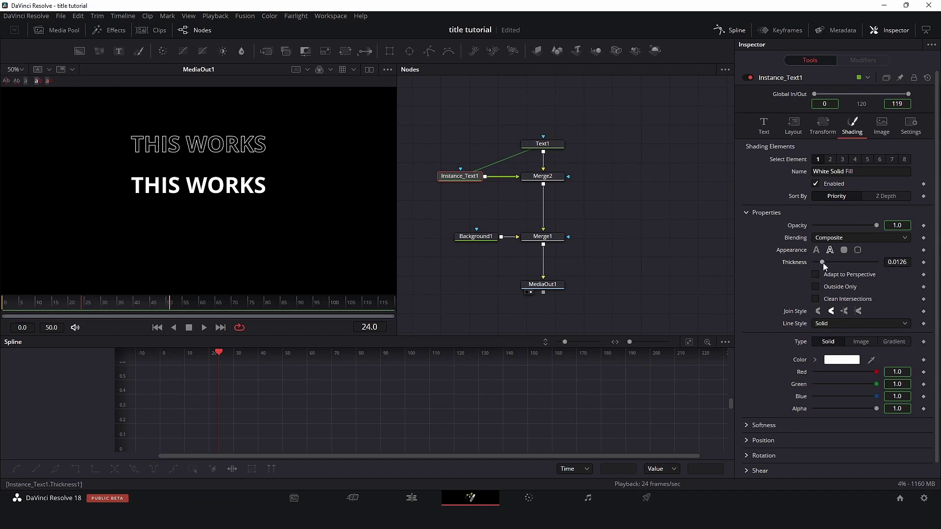
drag(821, 263, 820, 261)
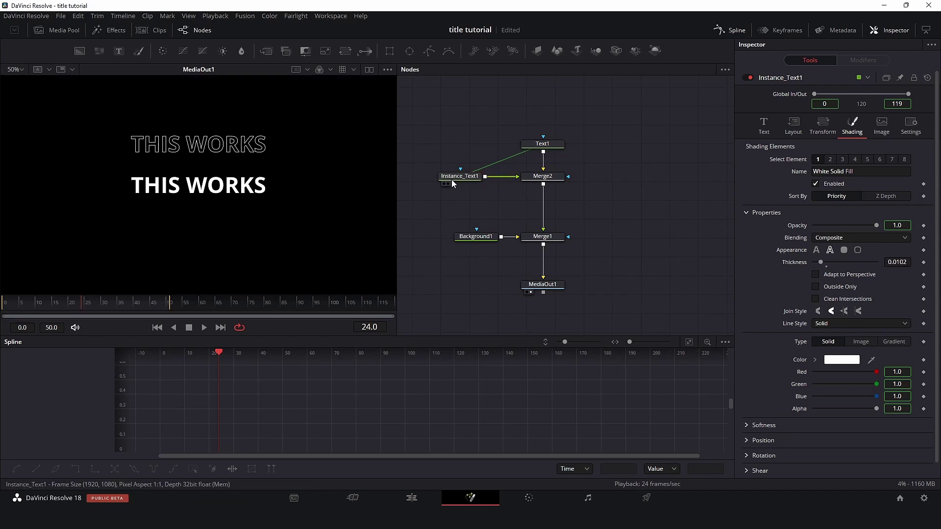
- Raise the outlined copy's Center Y to about 0.841, near the top of the frame
click(794, 125)
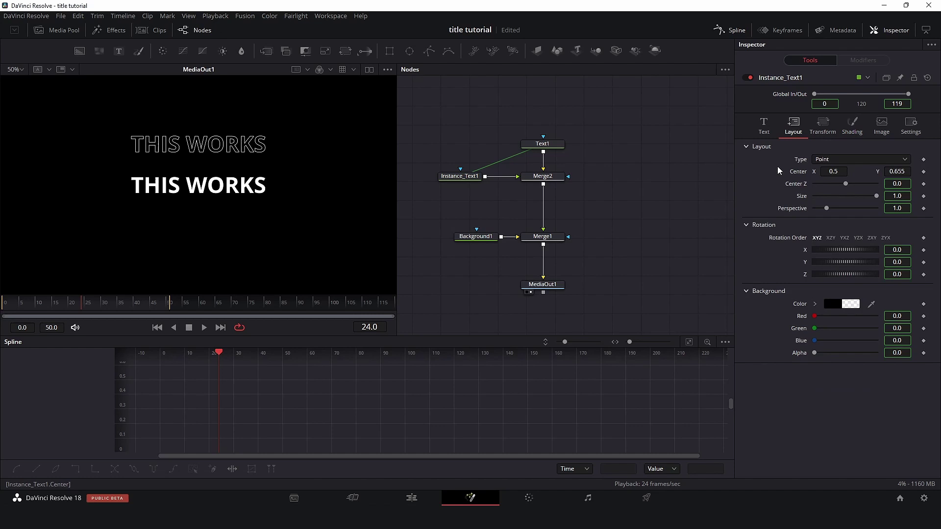
drag(899, 173, 921, 173)
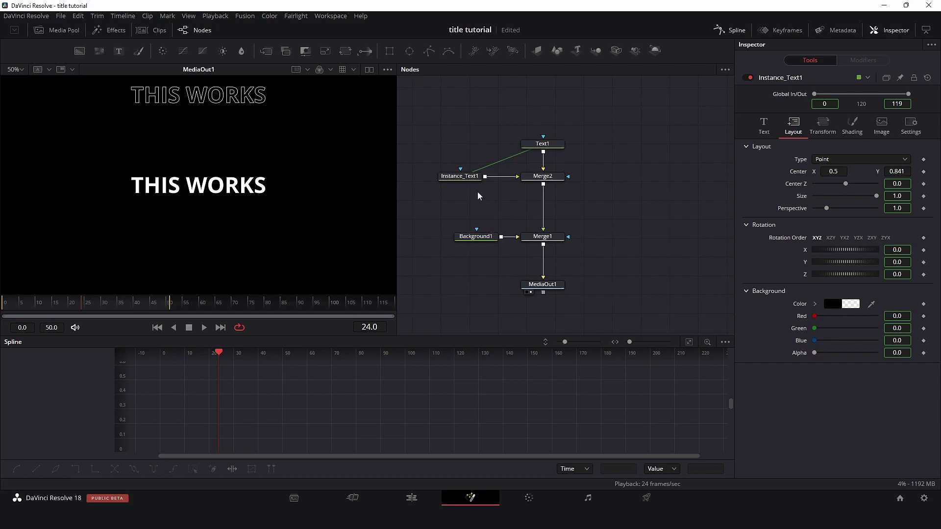
click(463, 180)
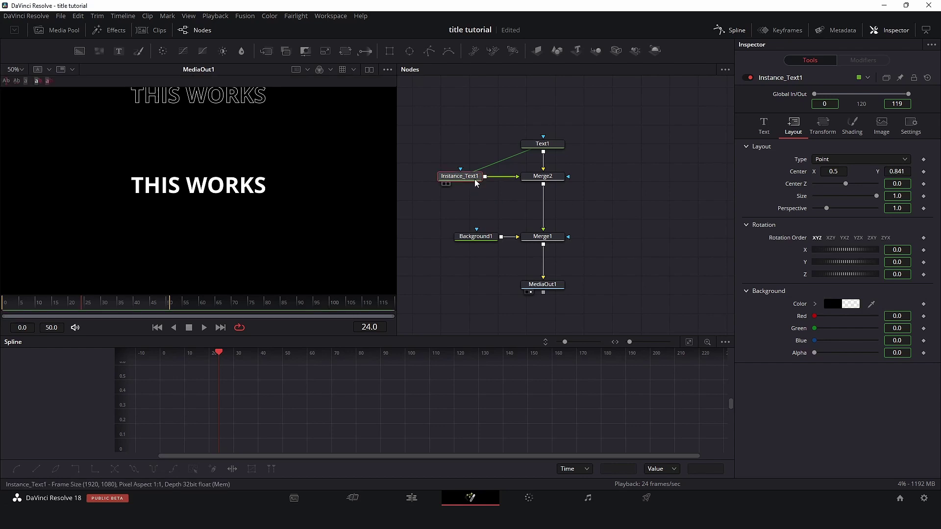
- Paste an instanced copy of Instance_Text1 and line it up beneath the original
key(ctrl+c)
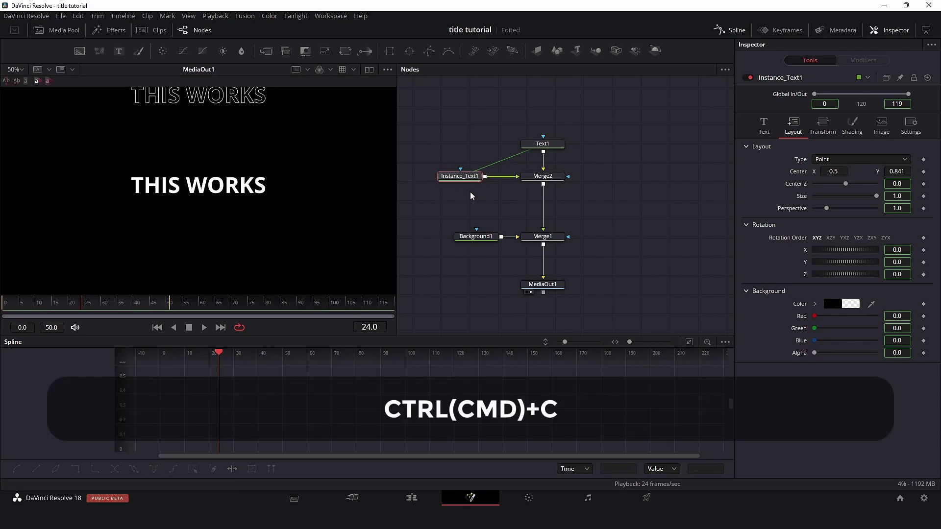
click(468, 208)
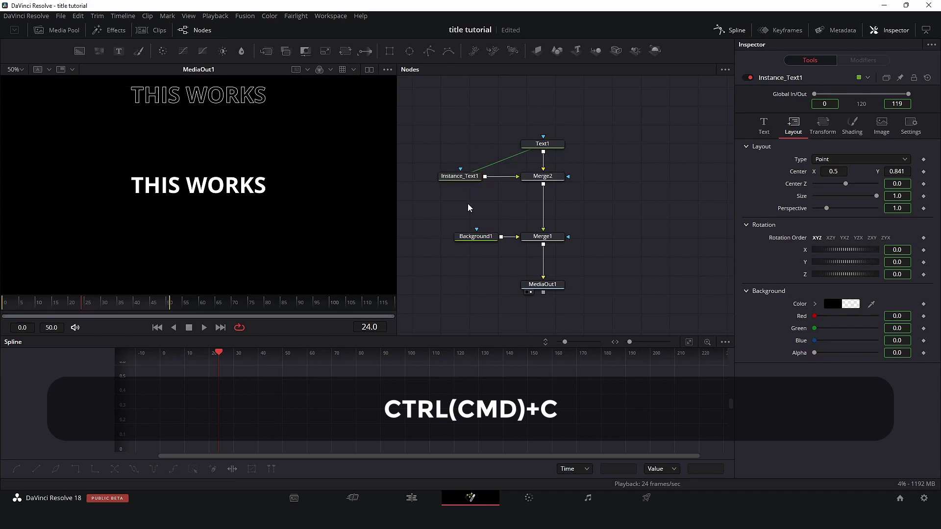
key(ctrl+shift+v)
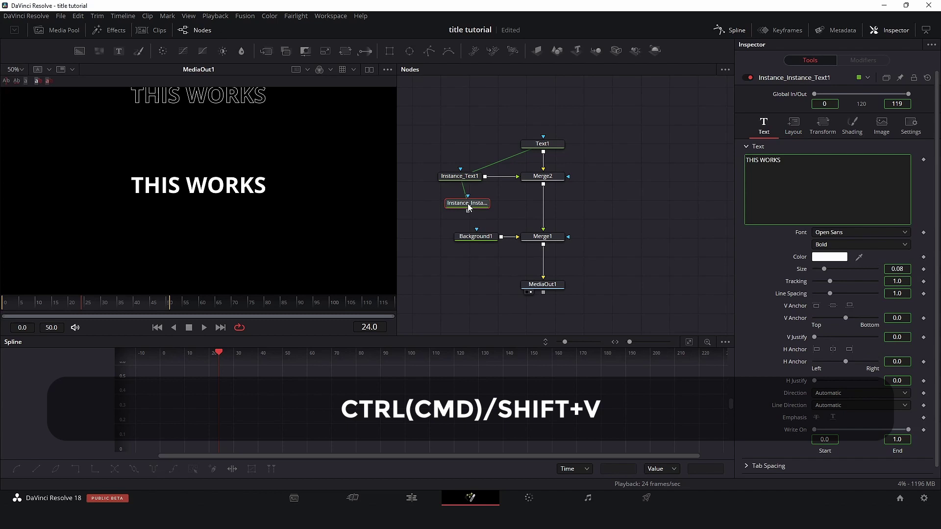
drag(468, 207, 545, 185)
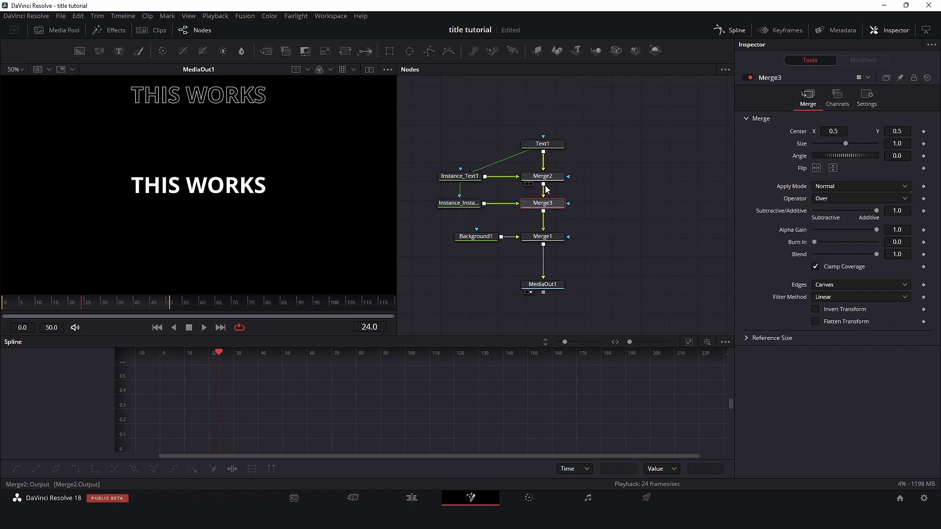
- Deinstance Instance_Instance_Text1's Center and lower its Center Y to about 0.756
click(471, 208)
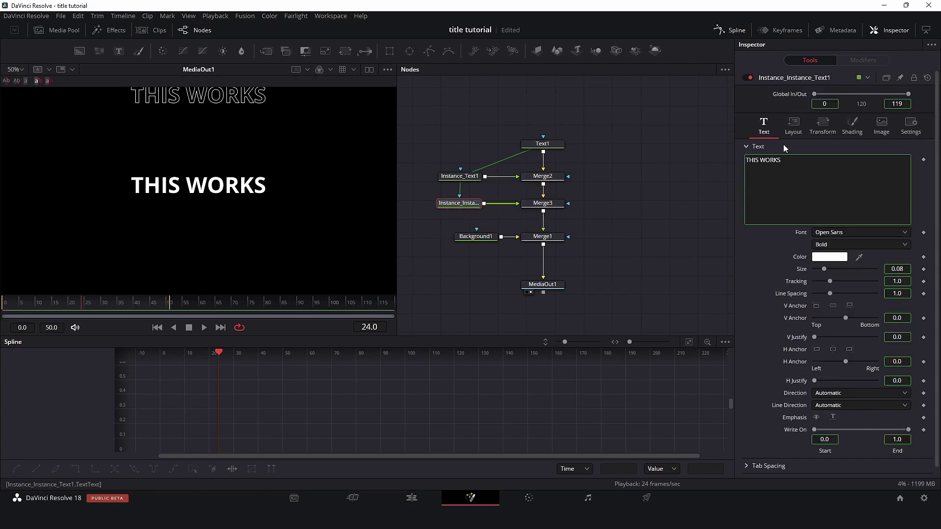
click(790, 127)
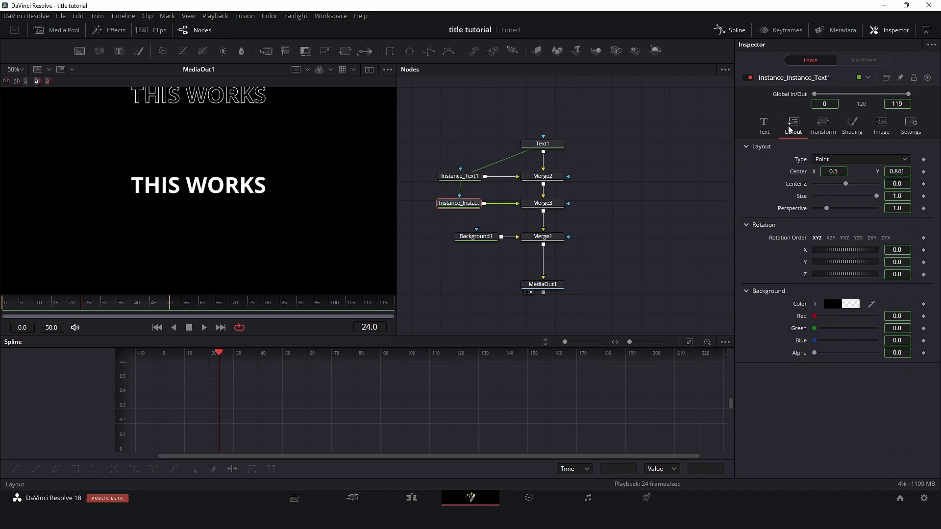
right_click(861, 175)
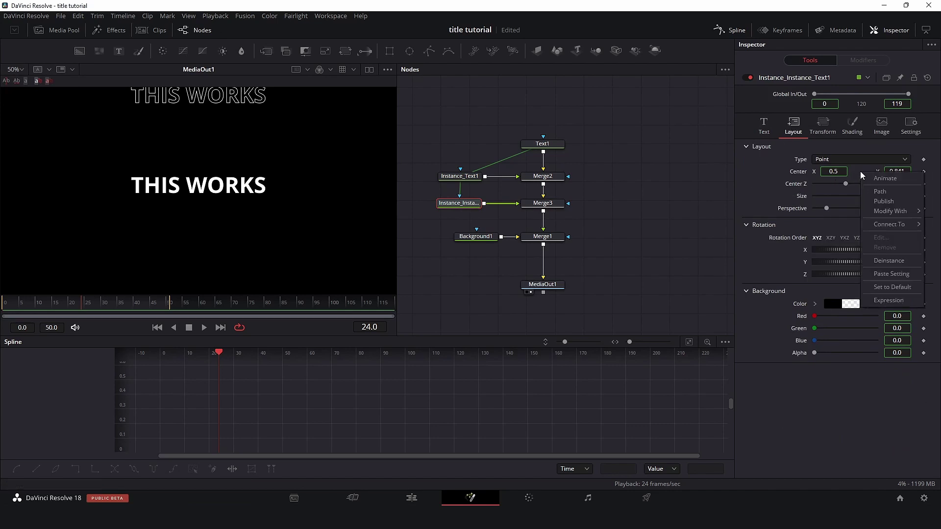
click(910, 261)
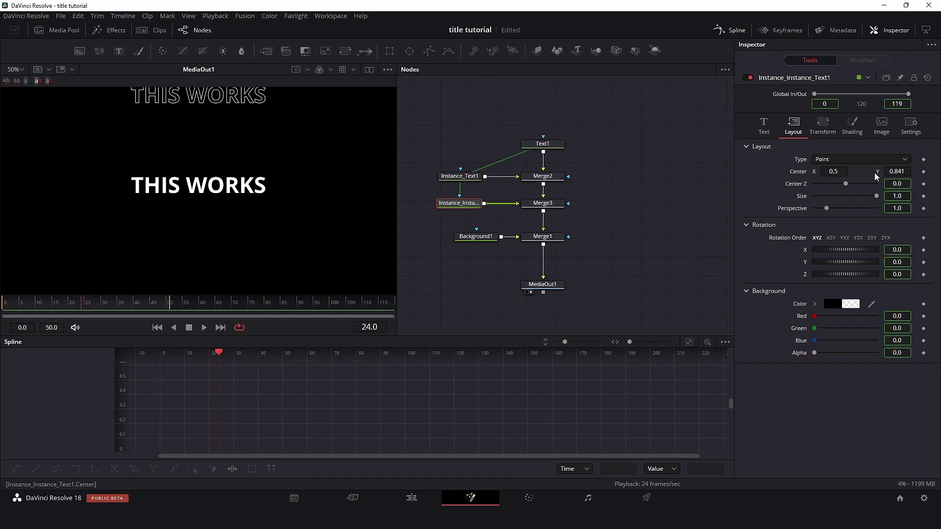
drag(875, 174, 870, 179)
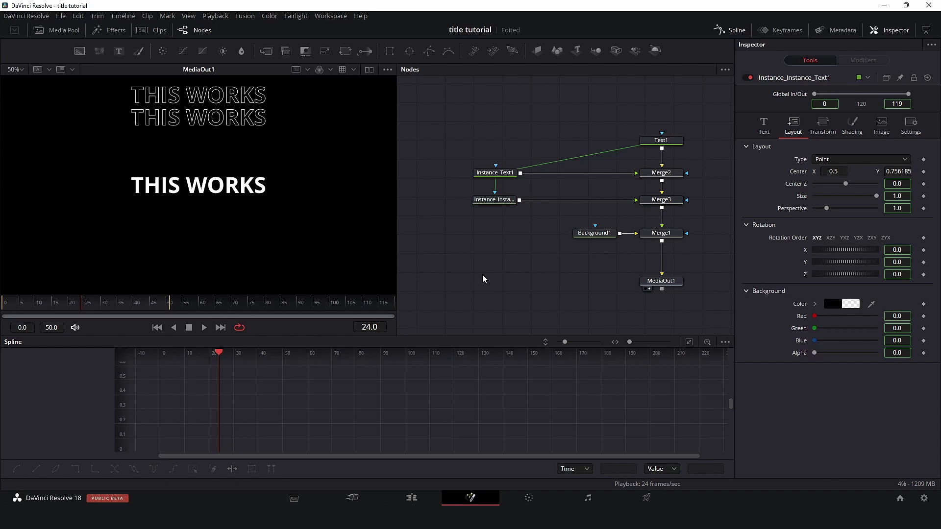
- Add a Duplicate node after Instance_Text1 with 6 copies and Center Y 0.328
click(501, 178)
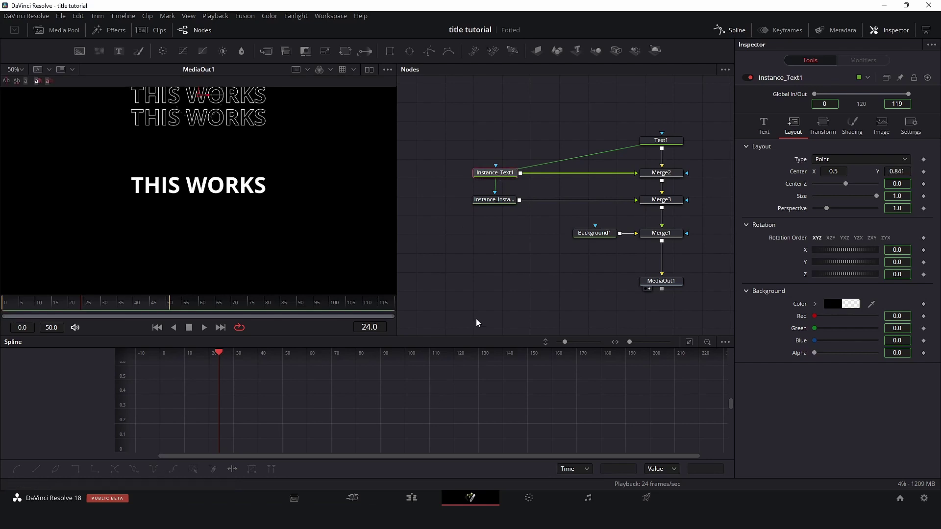
key(shift+space)
text(DU)
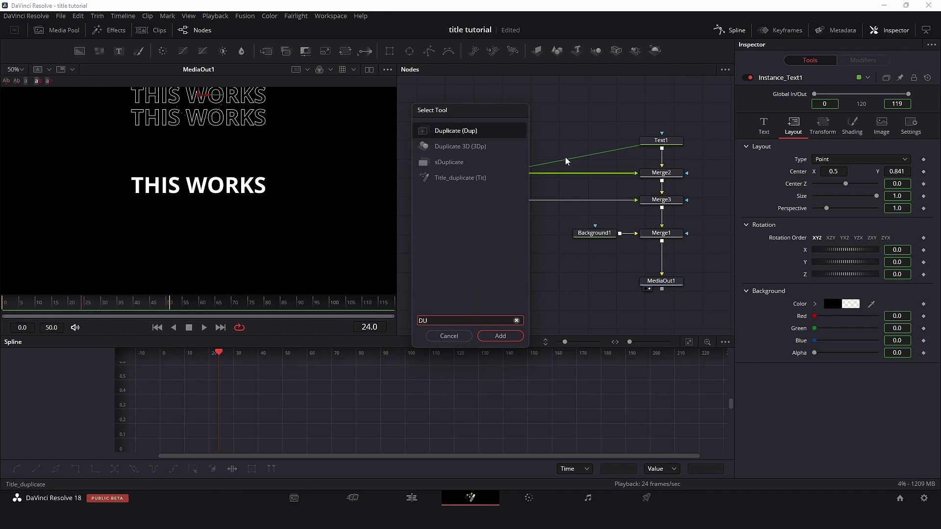
click(507, 337)
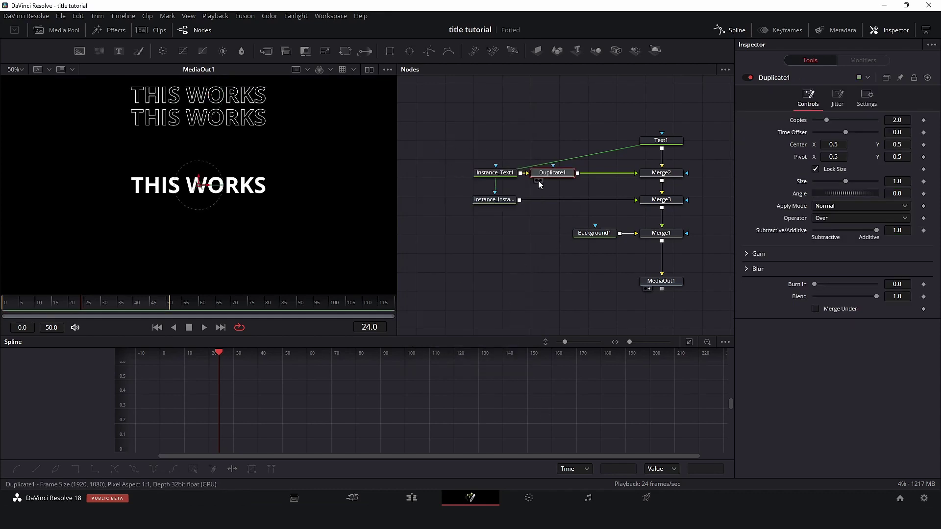
drag(545, 177, 557, 178)
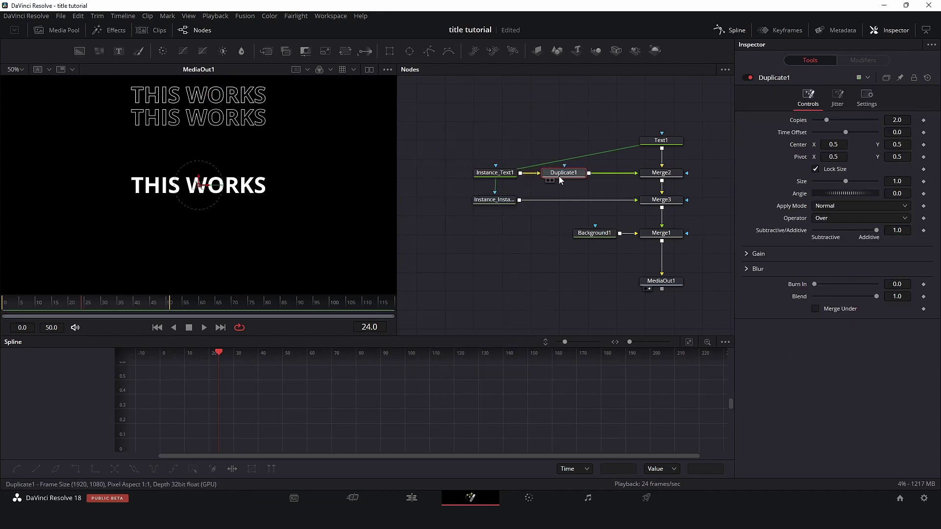
click(898, 120)
text(6)
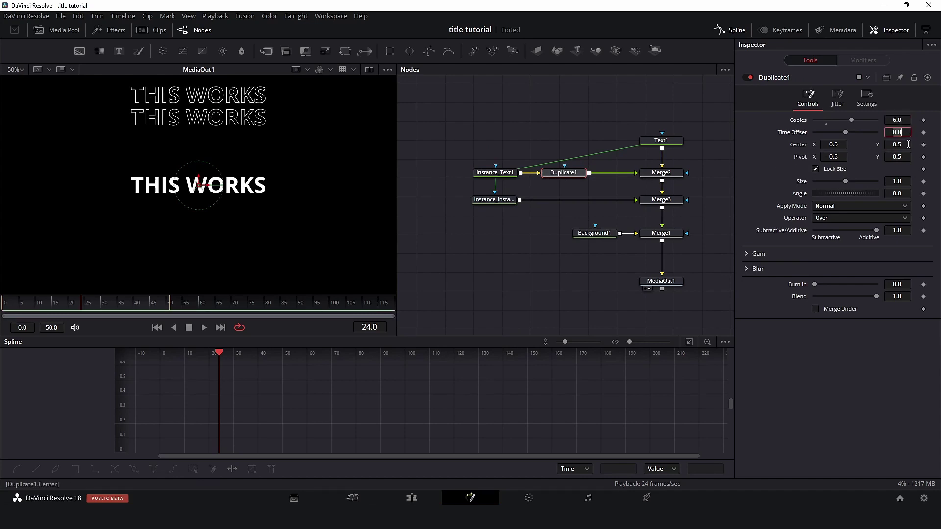
drag(908, 145, 850, 144)
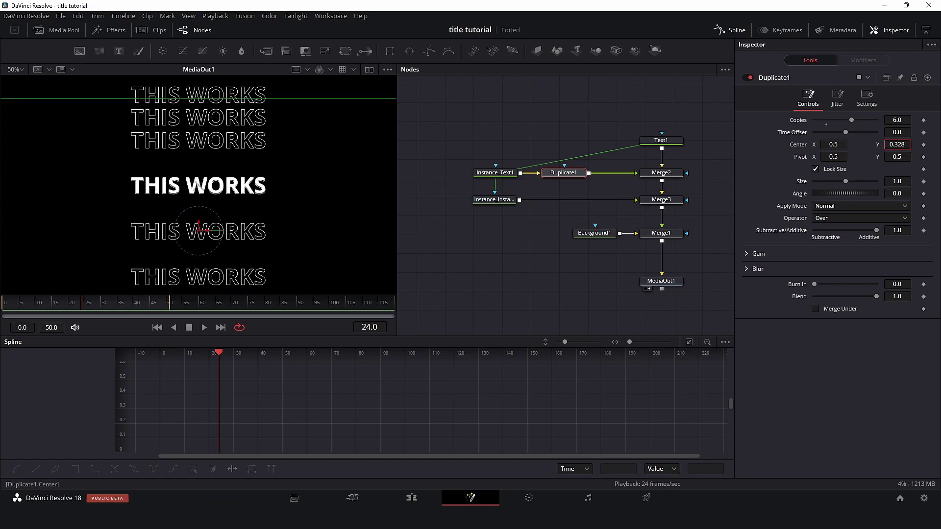
drag(849, 144, 846, 144)
- Add Duplicate2 after Instance_Instance_Text1 with 6 copies and Center Y 0.328
click(483, 201)
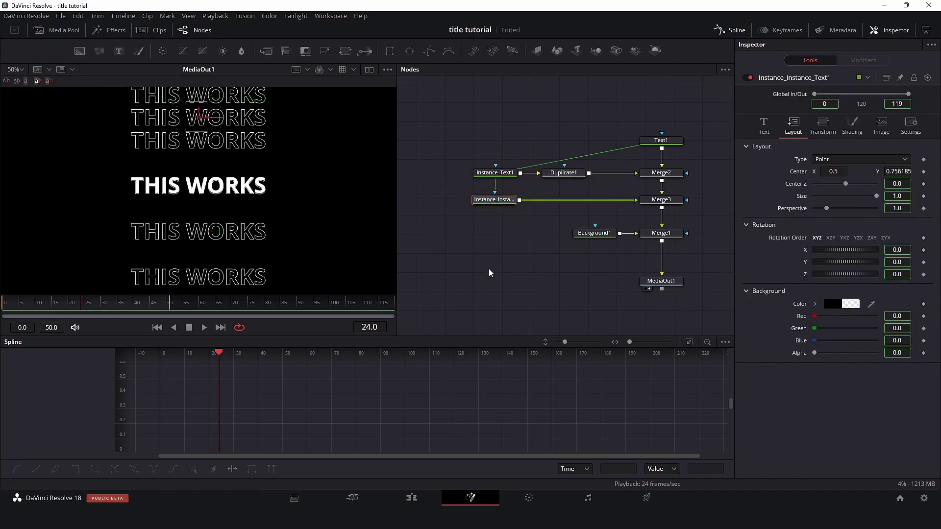
key(shift+space)
text(DU)
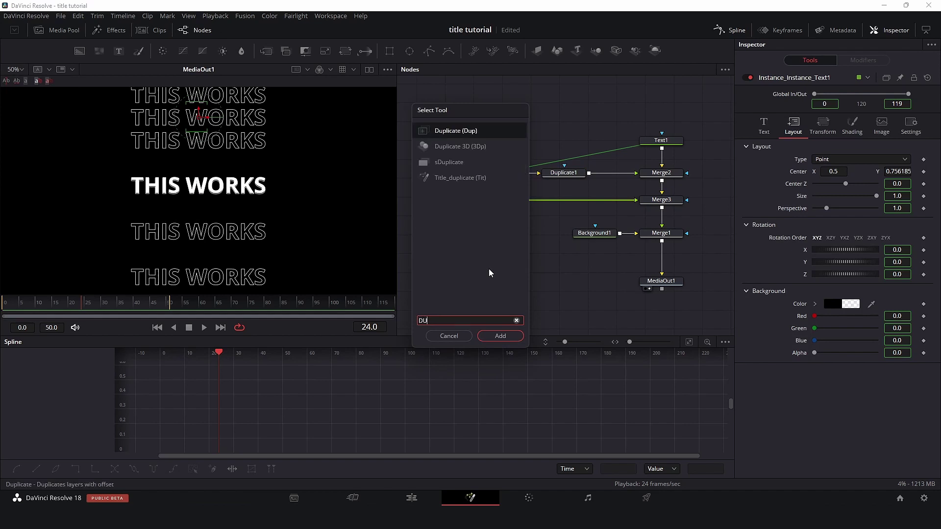
click(505, 337)
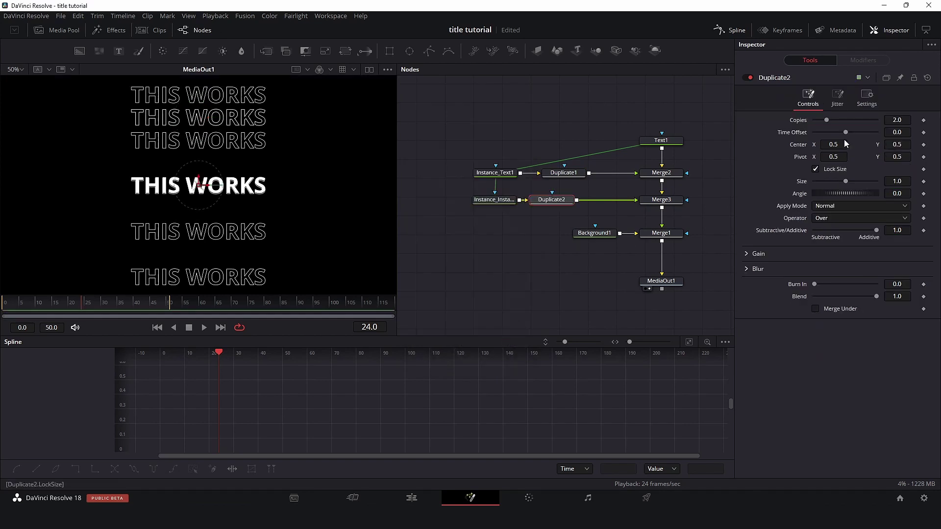
click(909, 120)
text(6)
key(Tab)
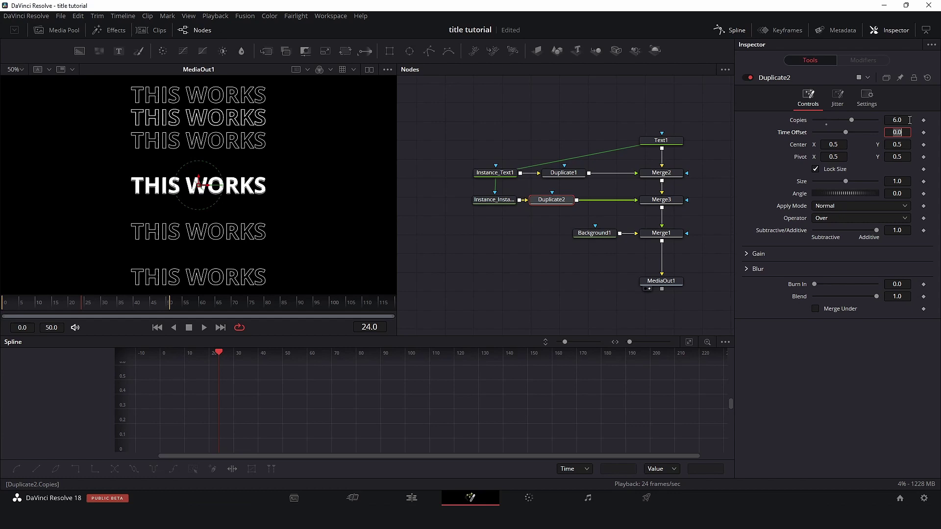
drag(897, 144, 861, 144)
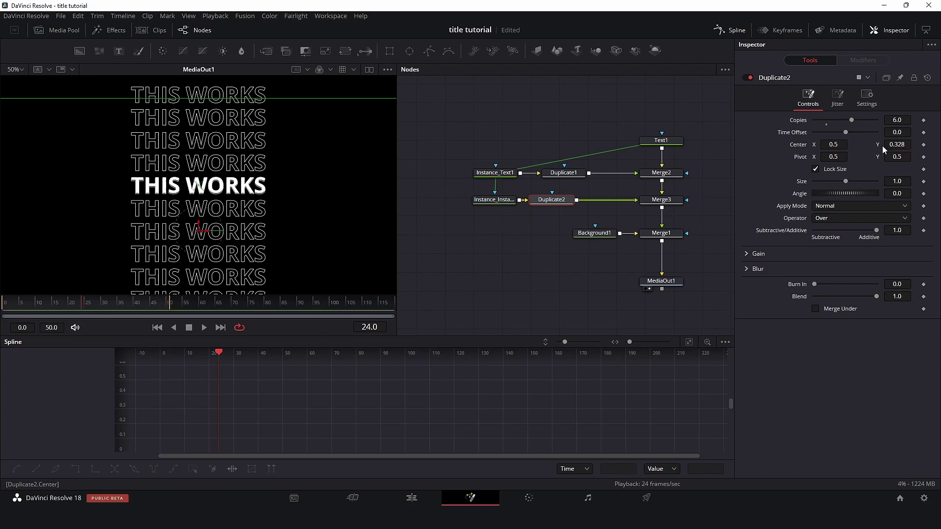
click(500, 275)
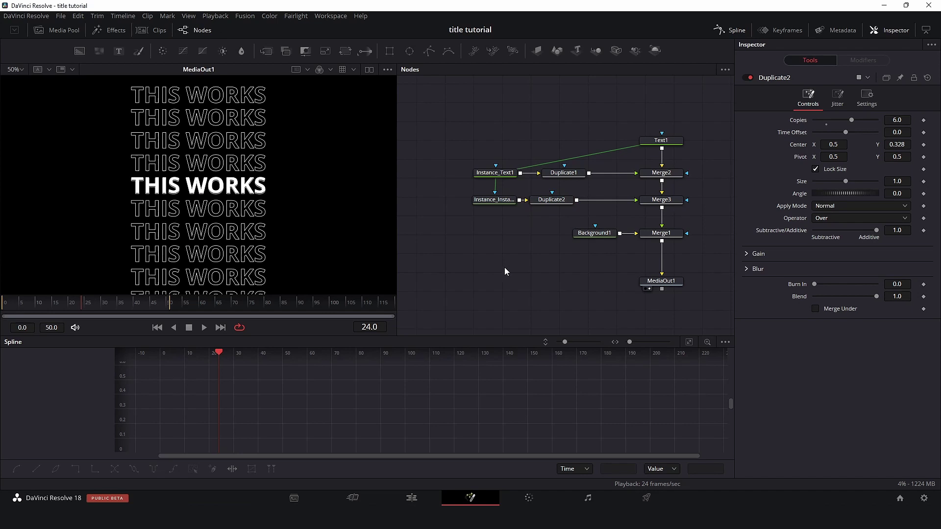
- Replace Text1's 'THIS WORKS' wording with 'ESSENTIALS'
click(660, 141)
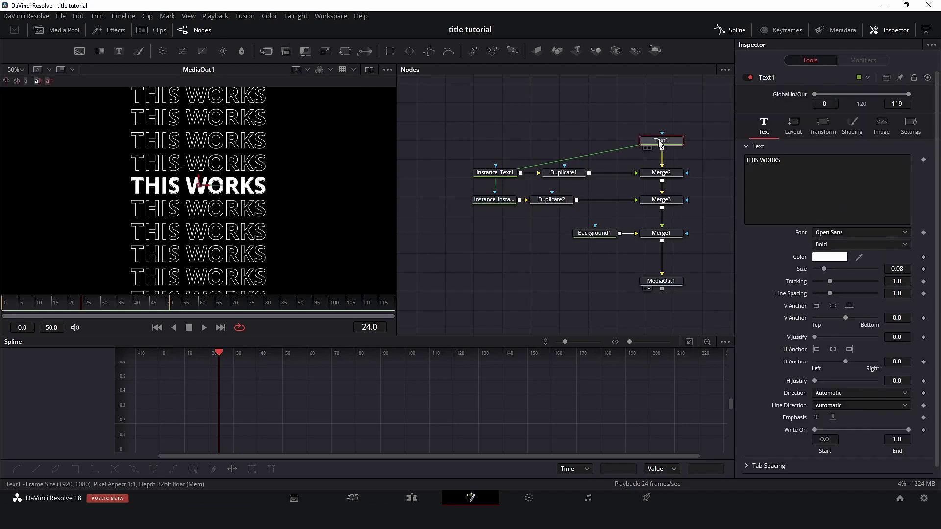
triple_click(767, 157)
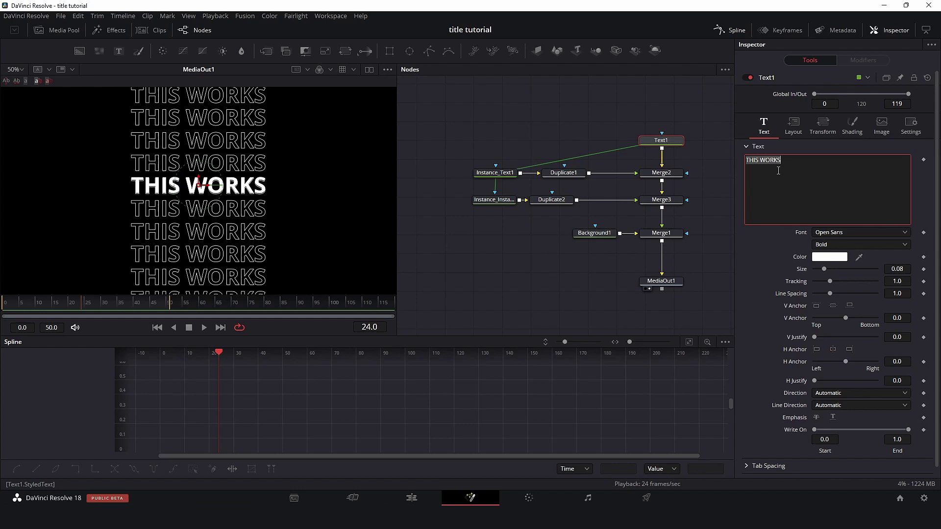
text(ESSENTI)
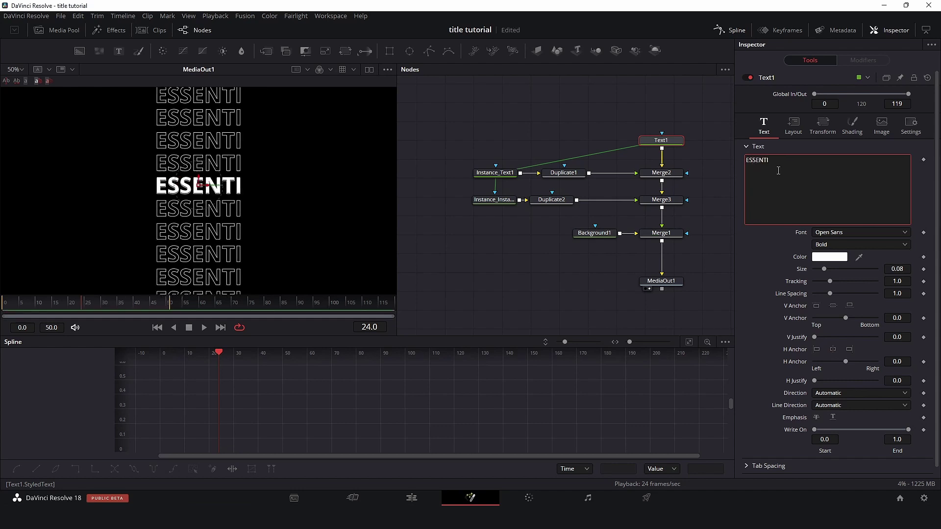
text(ALS)
click(469, 275)
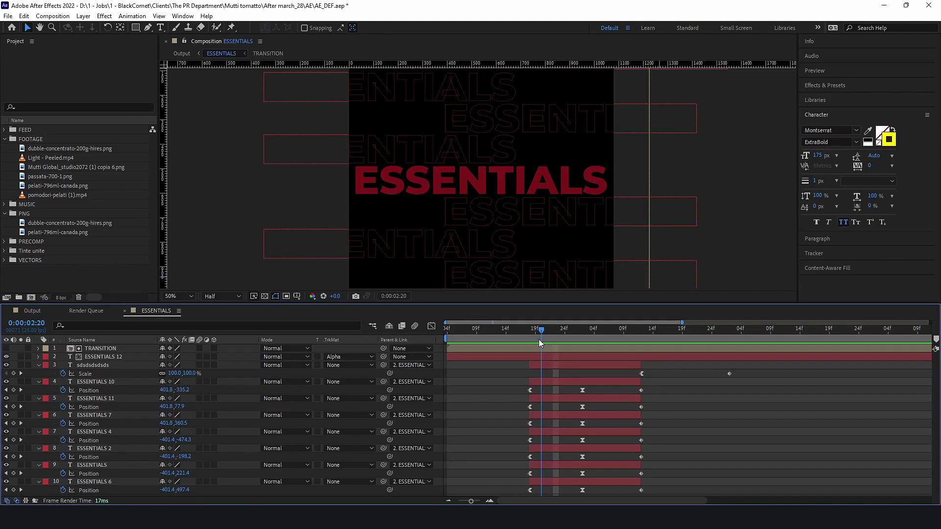
drag(539, 339, 559, 350)
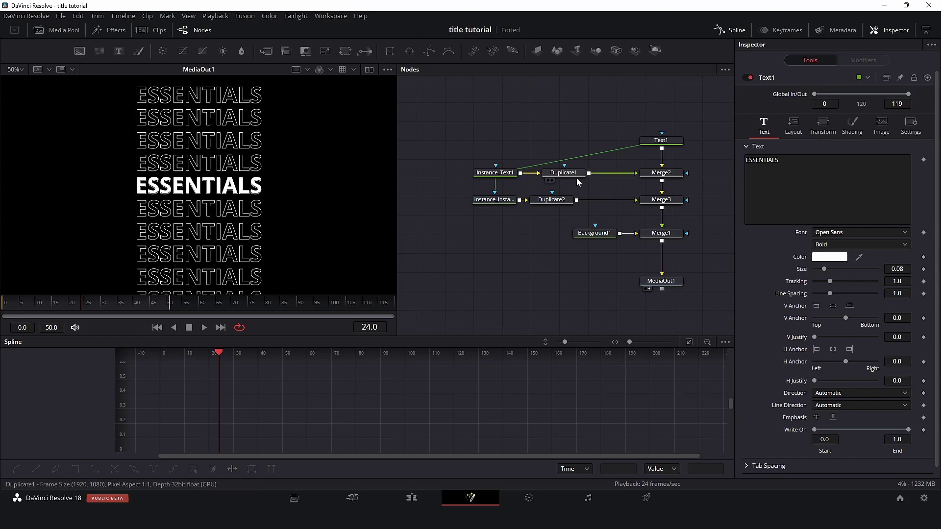
- Shift the instanced text nodes left and insert Transform nodes ahead of Duplicate1 and Duplicate2
click(563, 203)
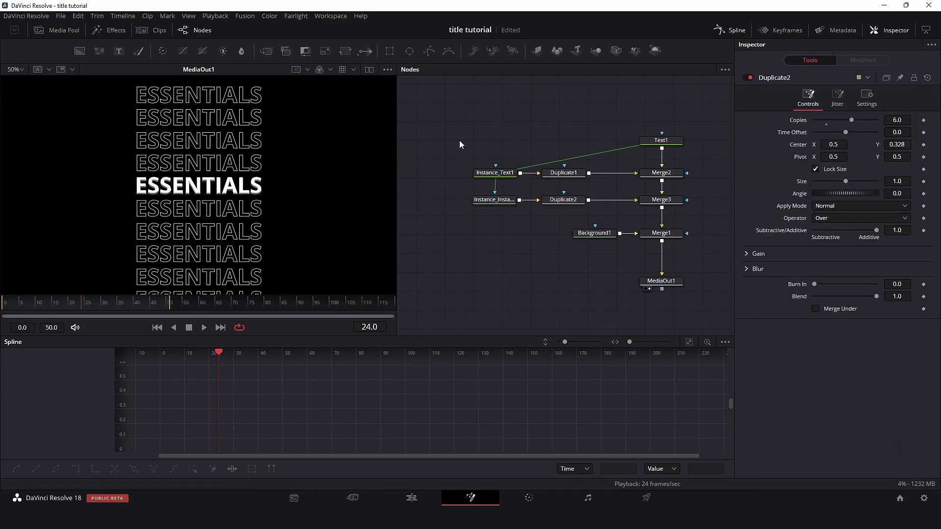
drag(460, 143, 446, 201)
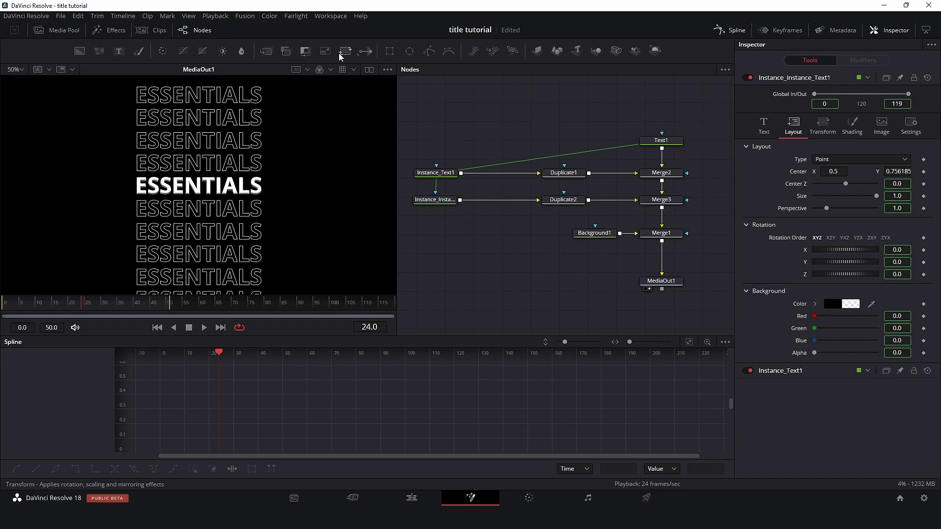
drag(340, 57, 498, 178)
drag(341, 54, 496, 199)
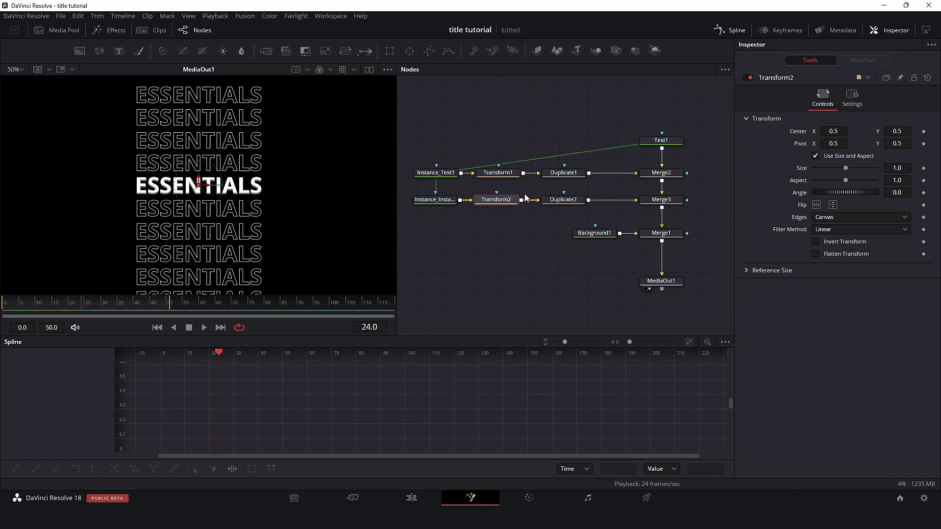
- Keyframe Transform1's Center X at 1.104 on frame 0 and -0.091 on frame 30
click(499, 178)
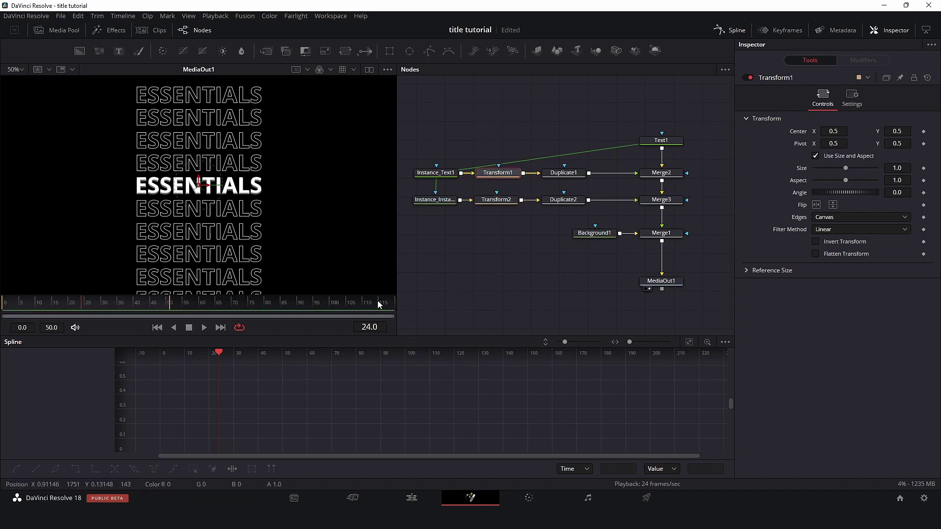
key(Home)
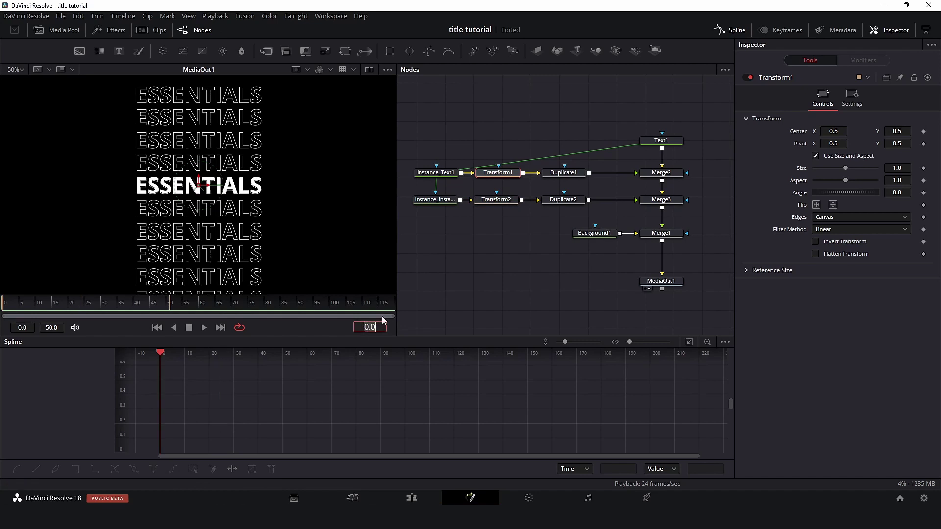
click(924, 132)
drag(830, 131, 877, 130)
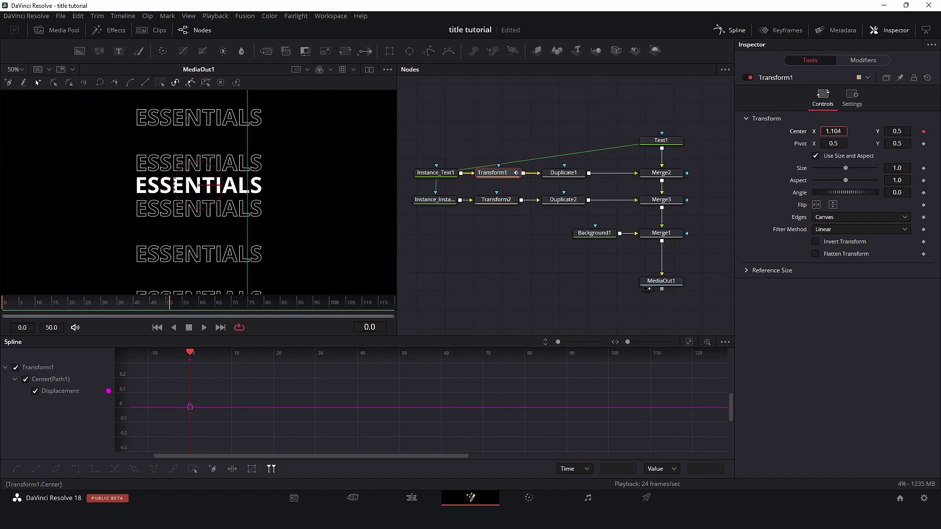
click(371, 327)
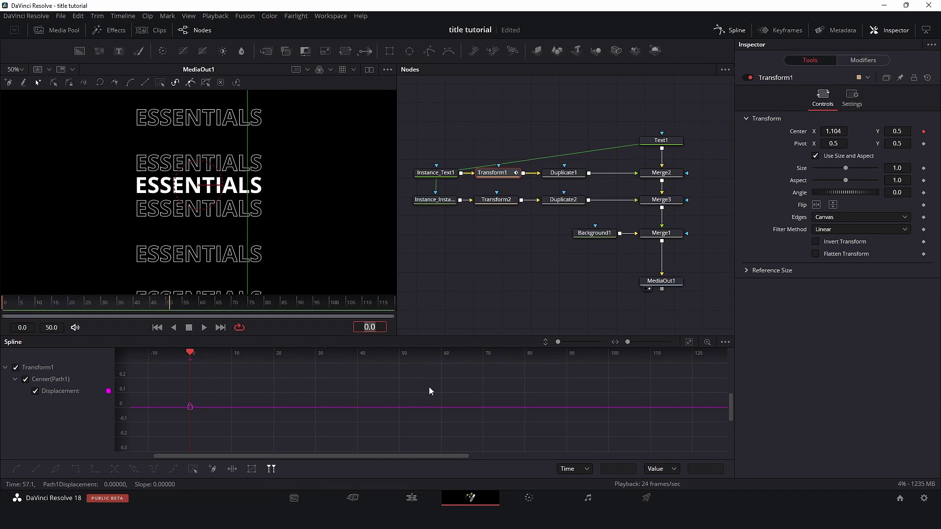
text(30)
key(Return)
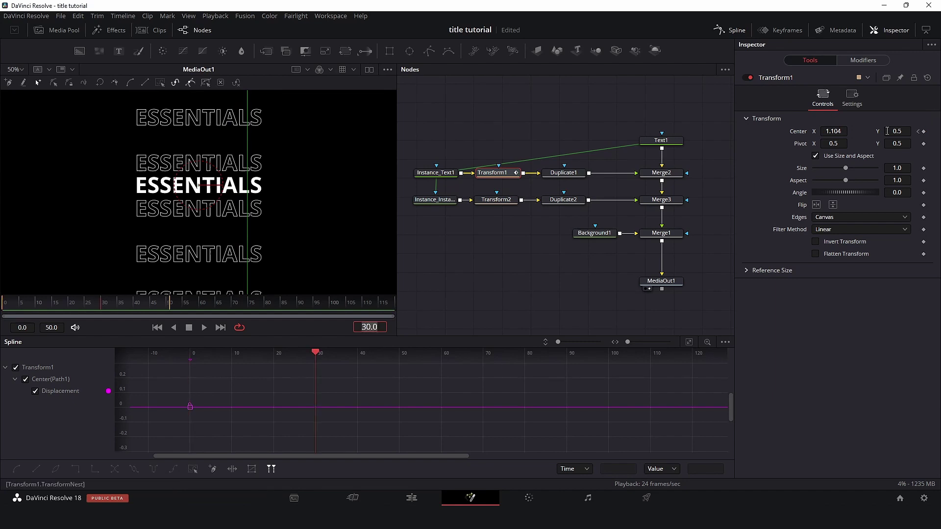
double_click(833, 130)
text(0.025)
key(Return)
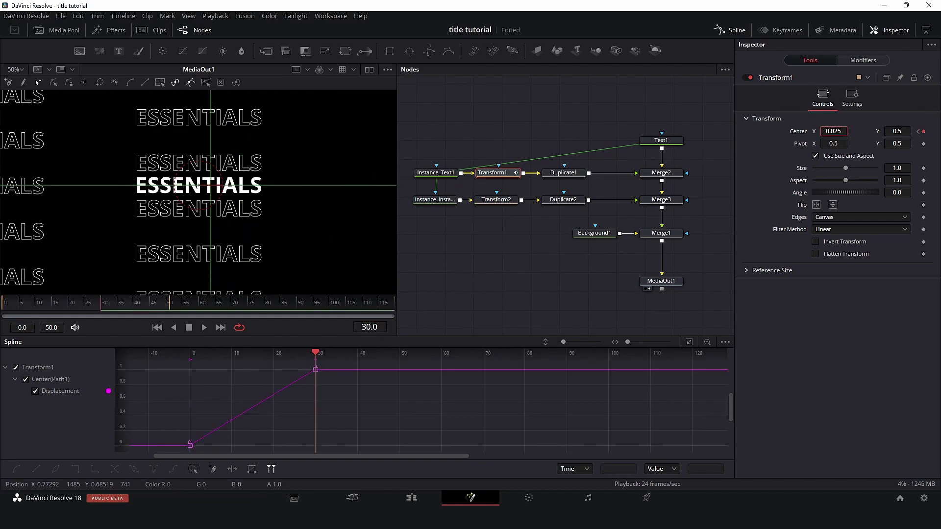
text(-0.091)
key(Return)
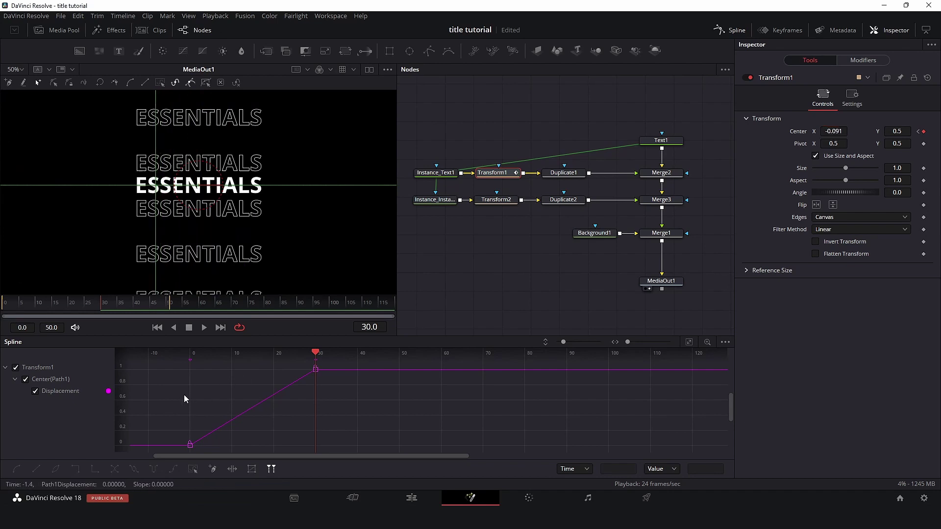
- Smooth both Center keyframes into an ease curve, lengthen the final ease, and preview
key(ctrl+a)
key(shift+s)
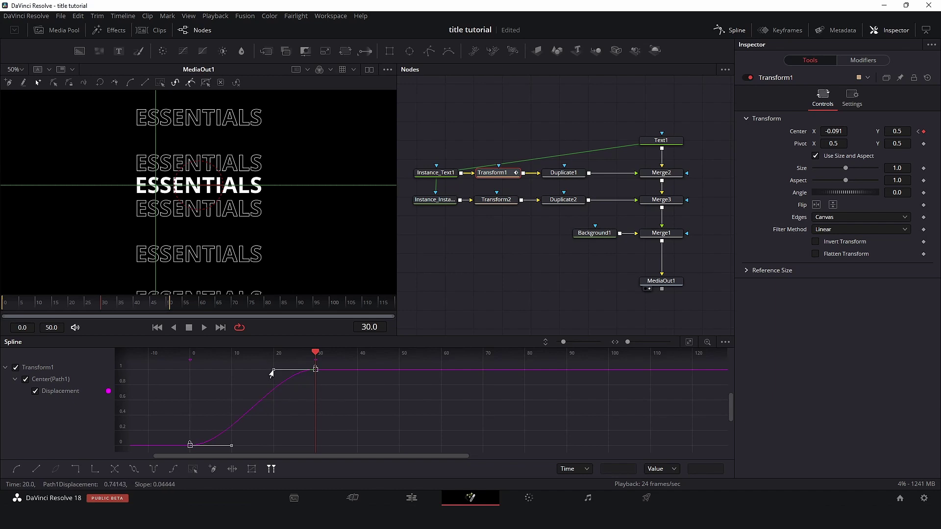
drag(269, 376, 216, 373)
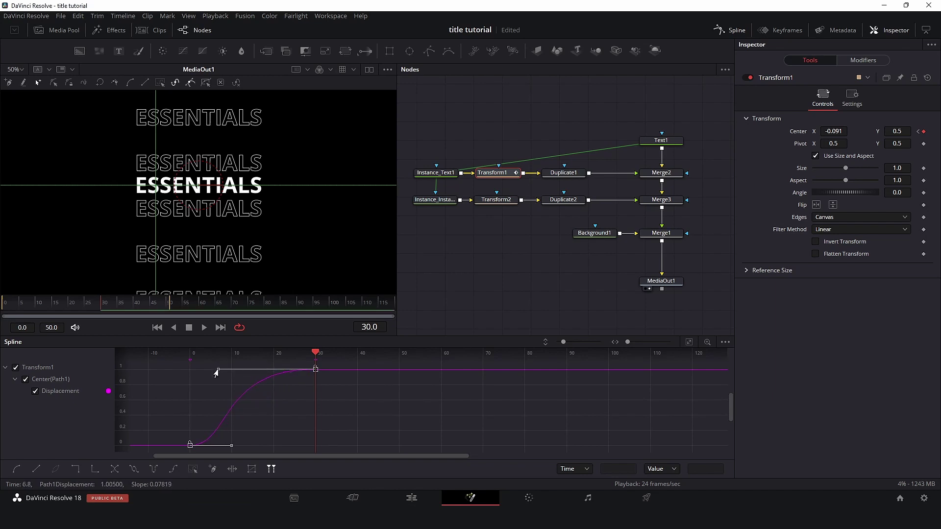
click(157, 327)
click(451, 295)
key(space)
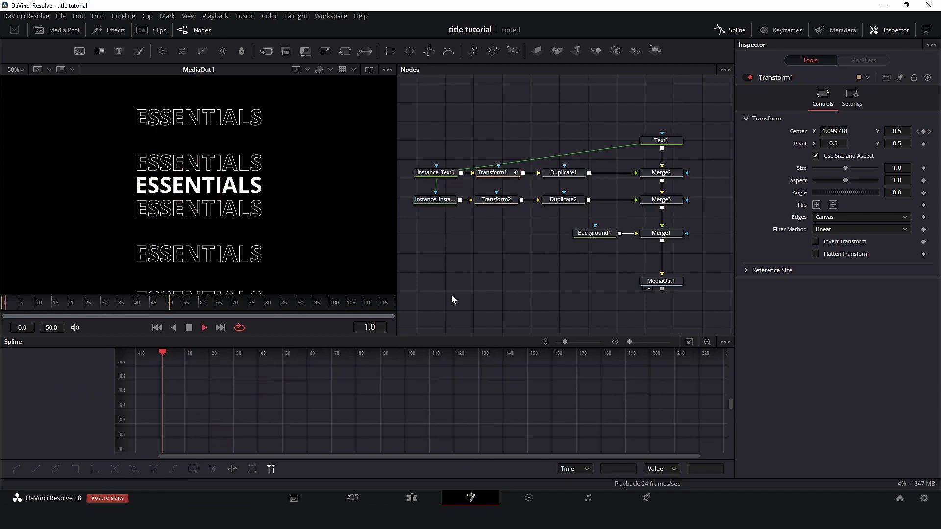
key(space)
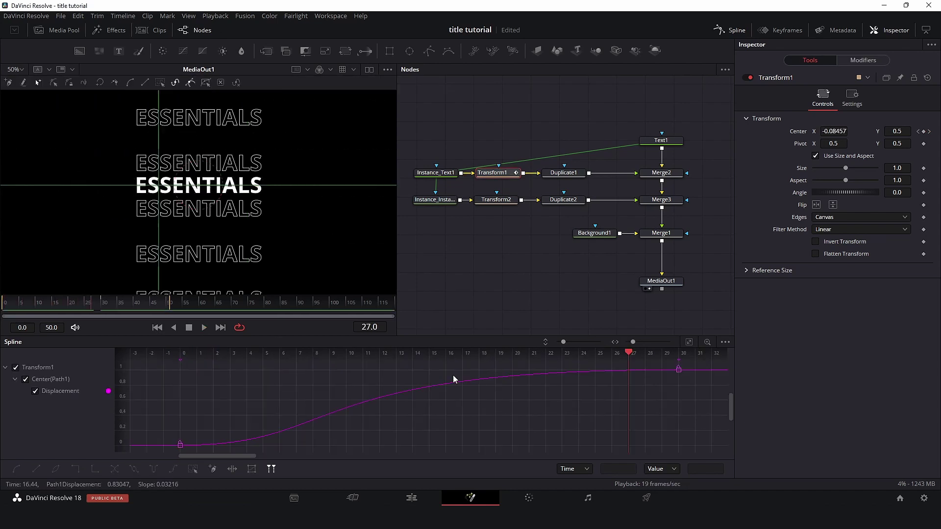
- Add a spline keyframe at frame 15 with flattened handles and play it back
click(380, 398)
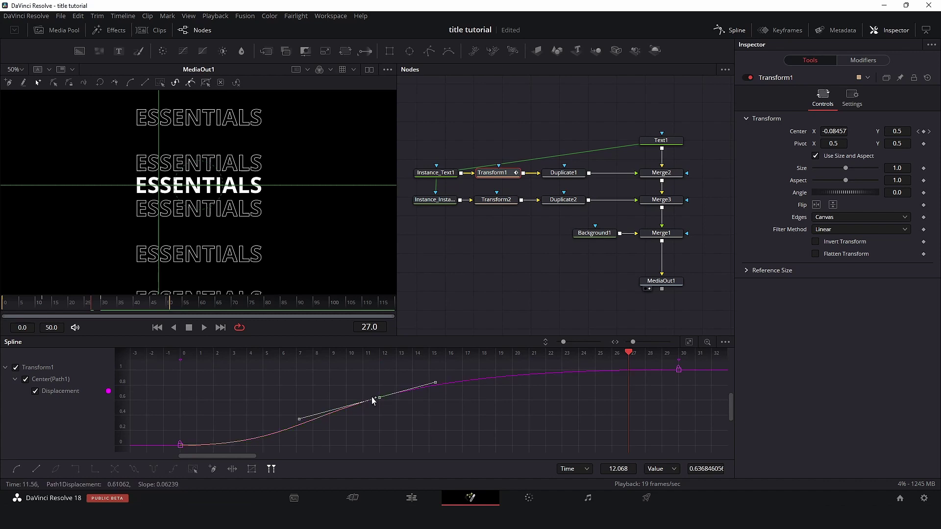
drag(373, 401, 426, 401)
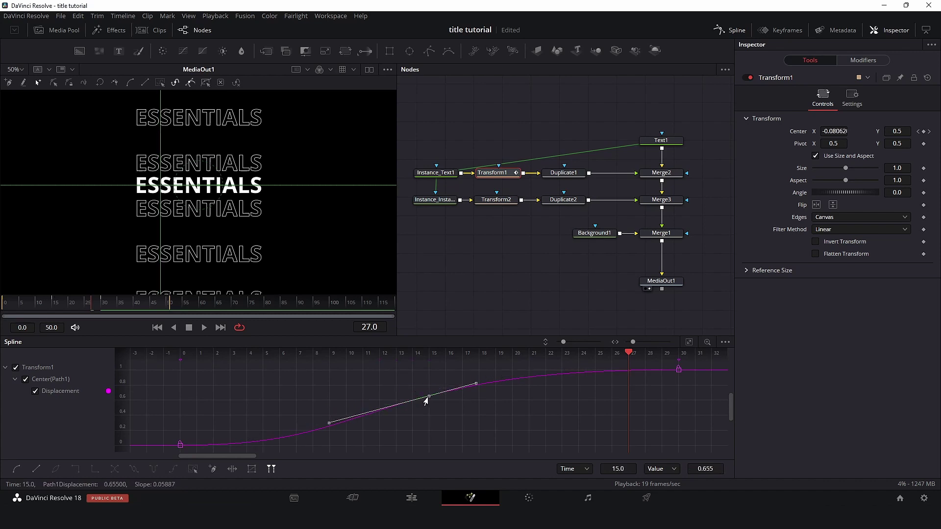
drag(476, 384, 529, 399)
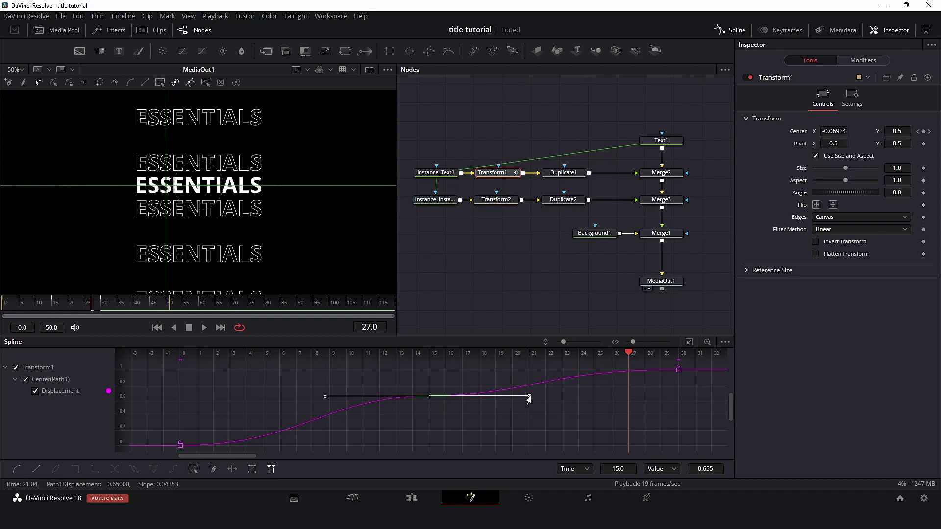
click(157, 327)
key(space)
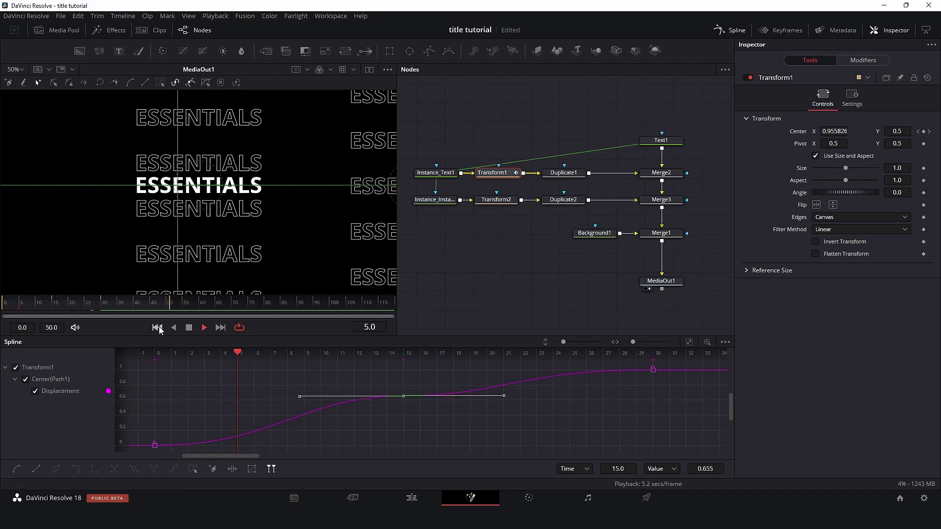
key(space)
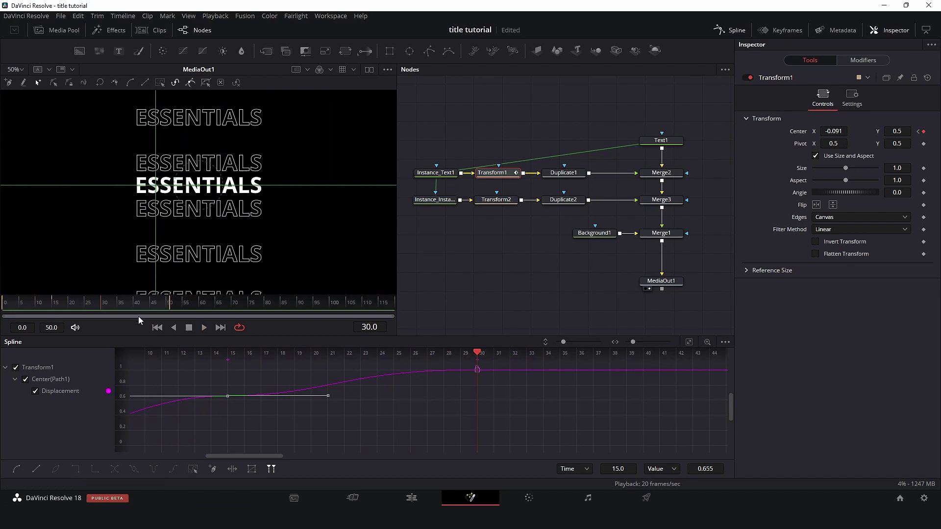
- Lower the frame-15 keyframe's value to 0.475 and replay the slowed-middle motion
drag(47, 302, 51, 305)
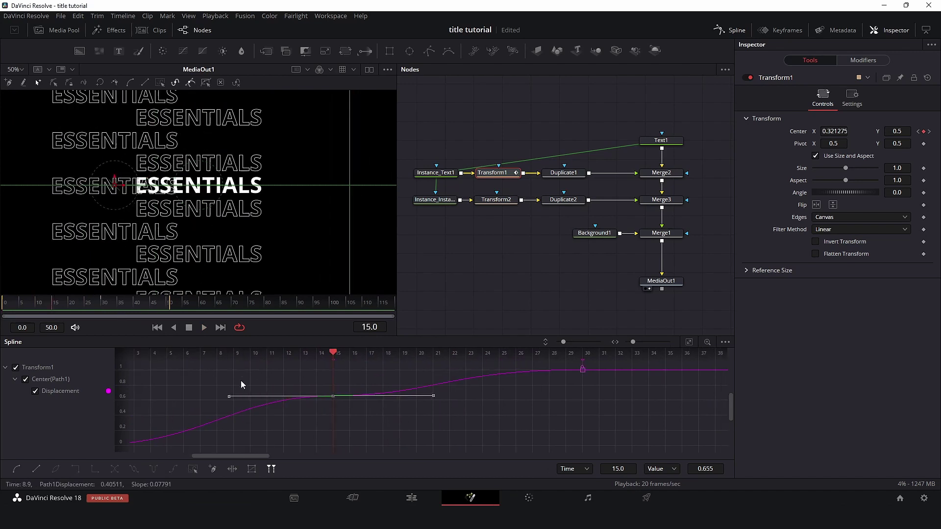
drag(331, 400, 329, 412)
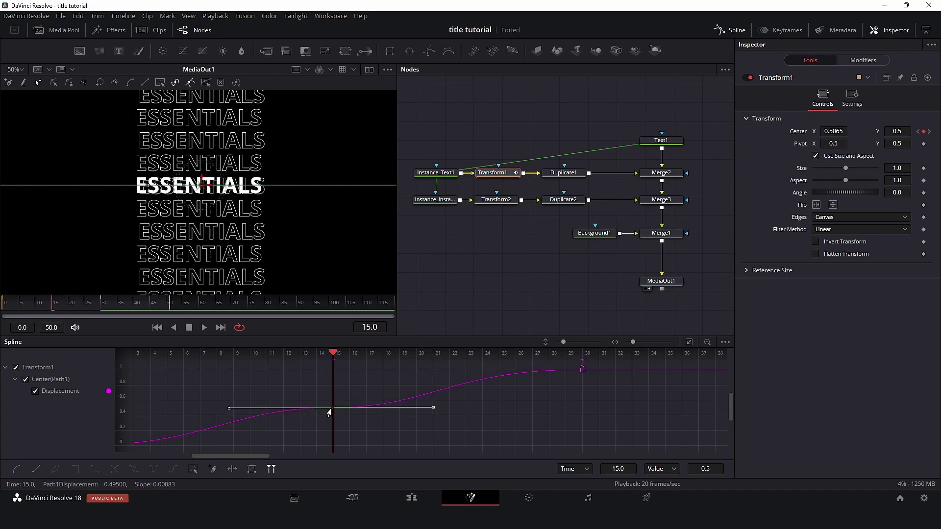
click(157, 327)
key(space)
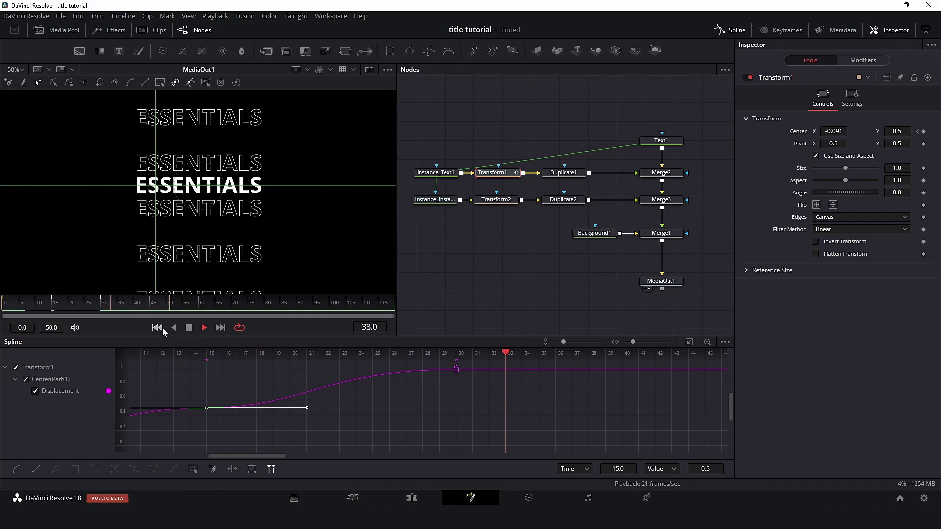
key(space)
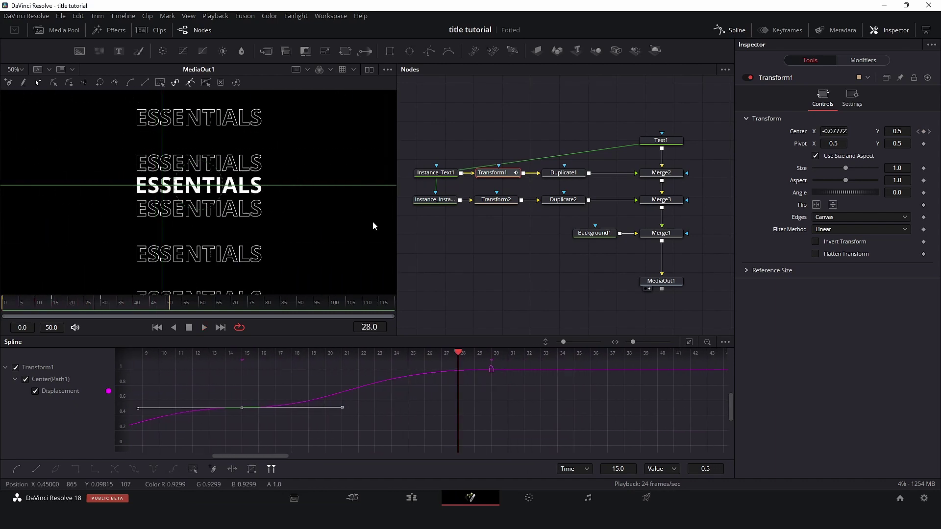
click(415, 208)
click(158, 328)
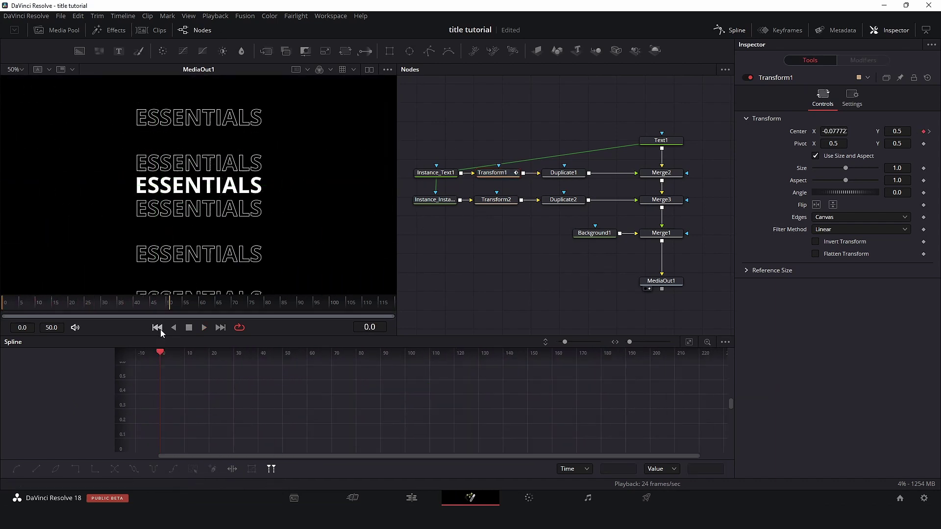
key(space)
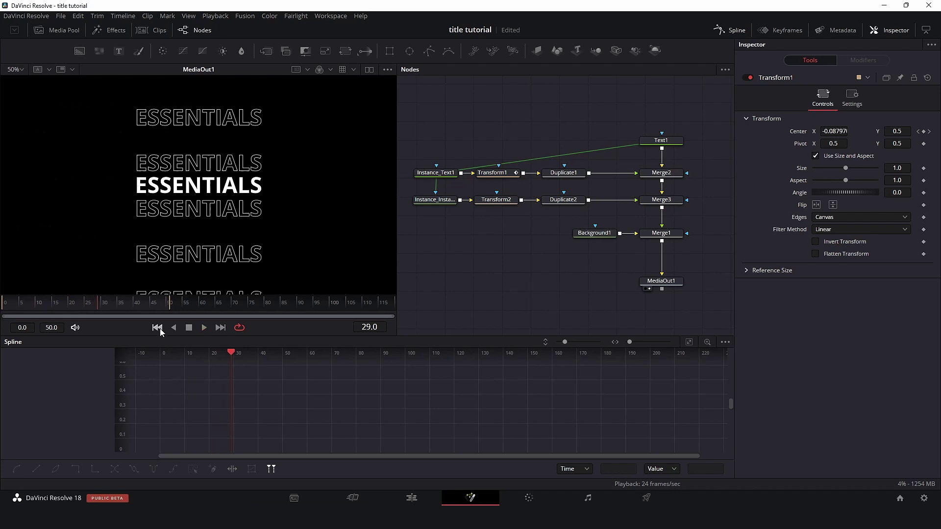
key(space)
key(space)
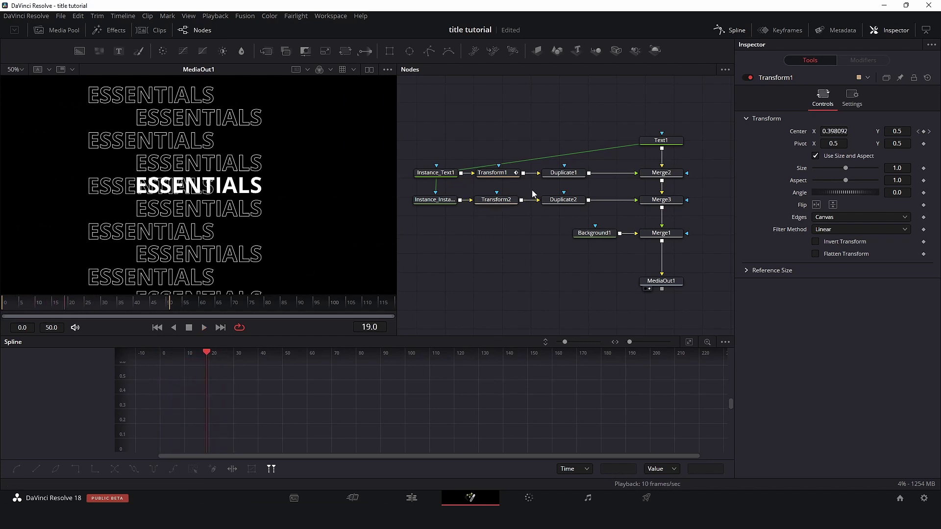
- Give Transform2's Center the expression Transform1.Center and preview the linked motion
click(505, 205)
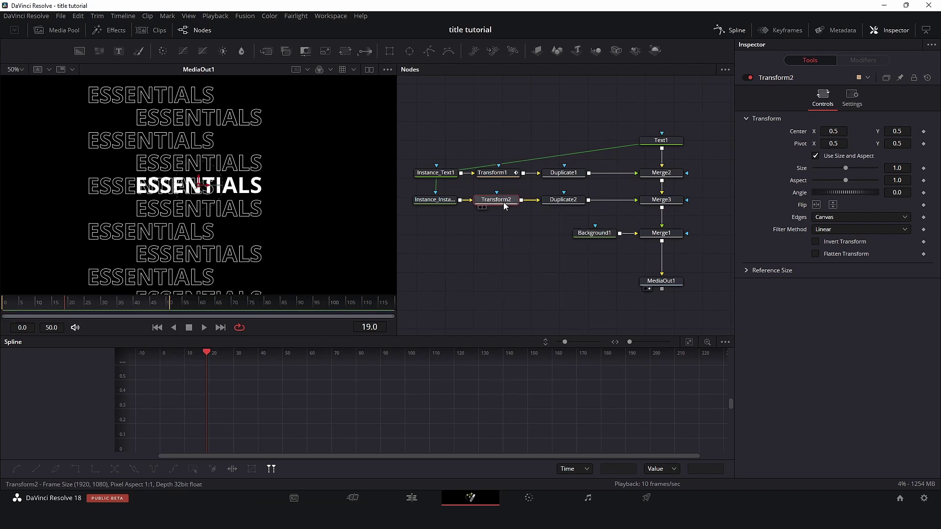
right_click(855, 130)
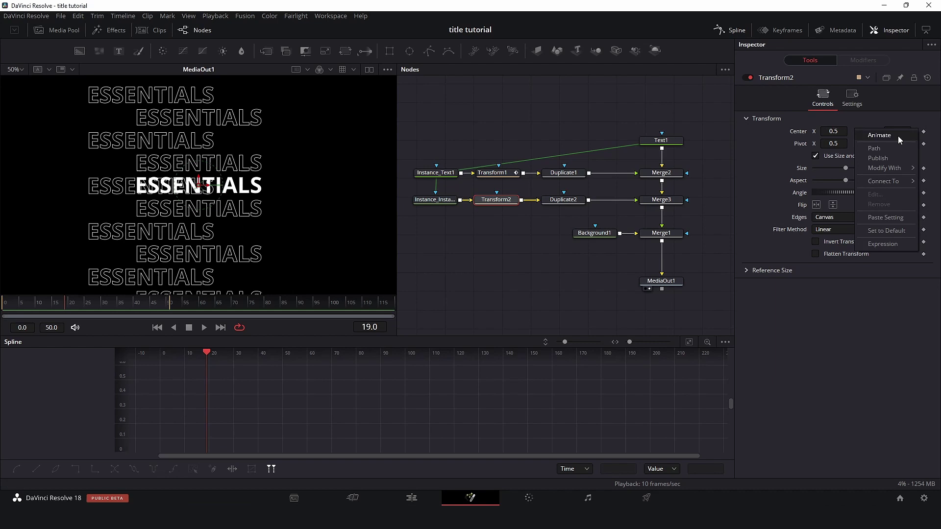
click(884, 244)
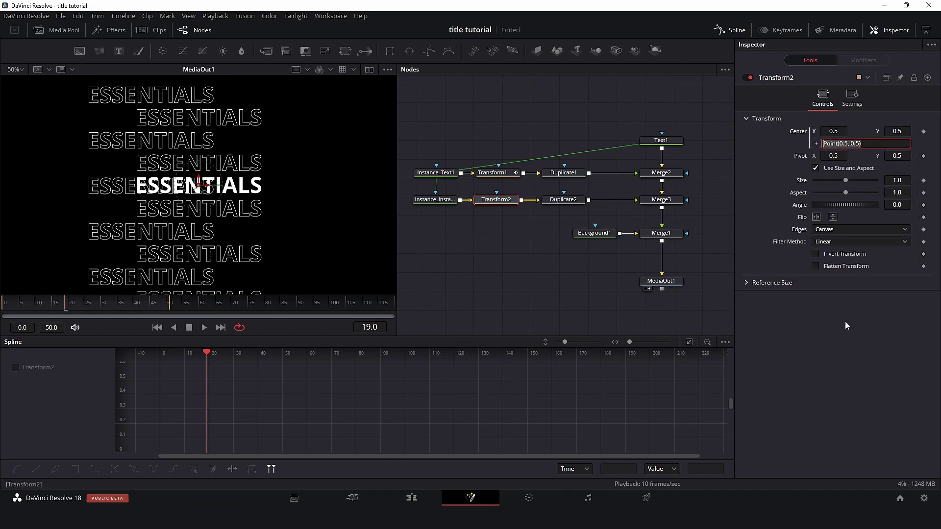
text(Transform1.Center)
key(Return)
click(157, 327)
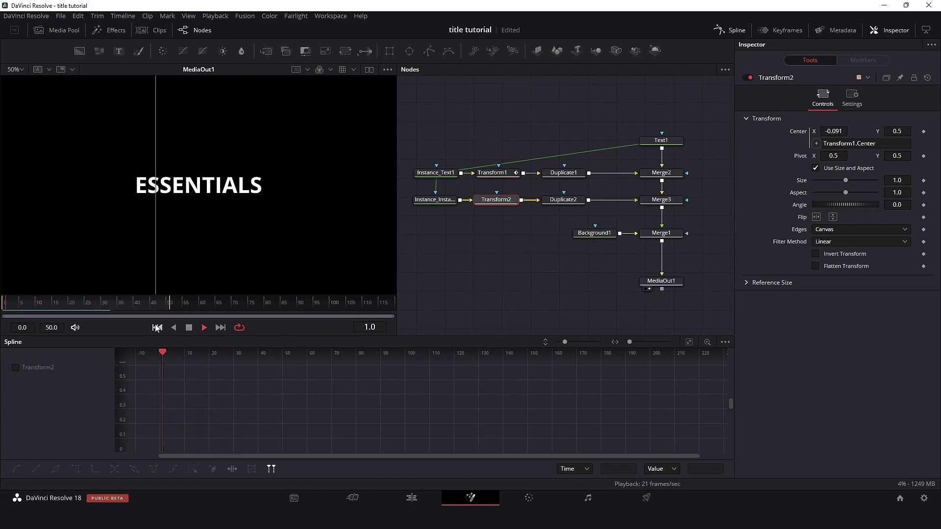
click(189, 327)
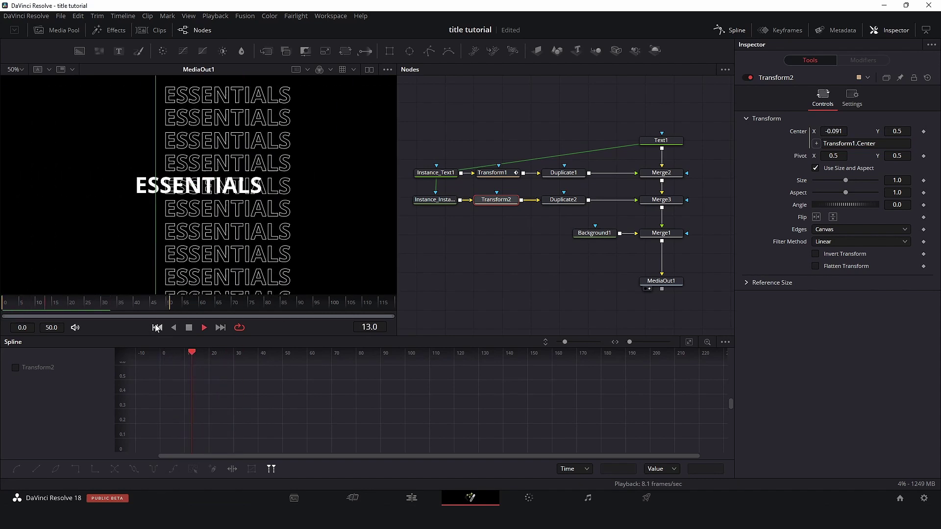
- Turn on Invert Transform for Transform2 and play back the opposite-side slide
click(816, 254)
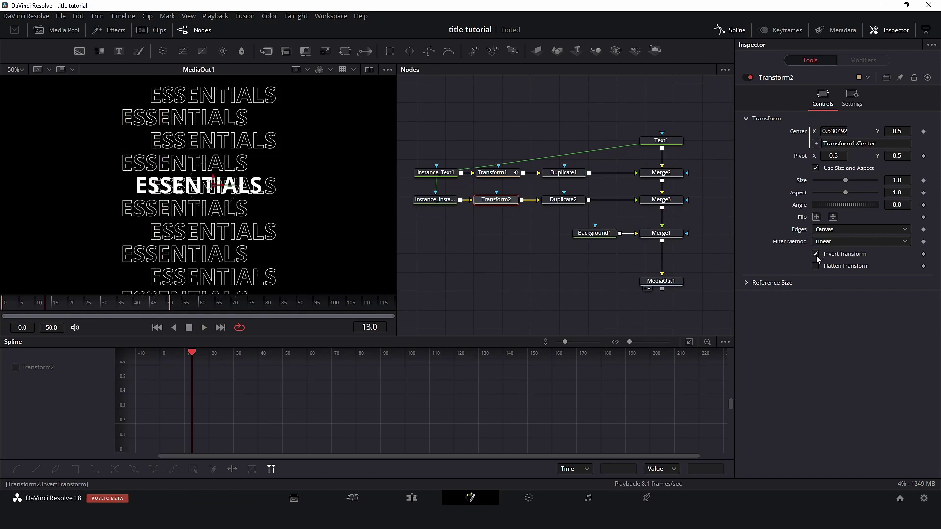
click(160, 328)
click(446, 301)
key(space)
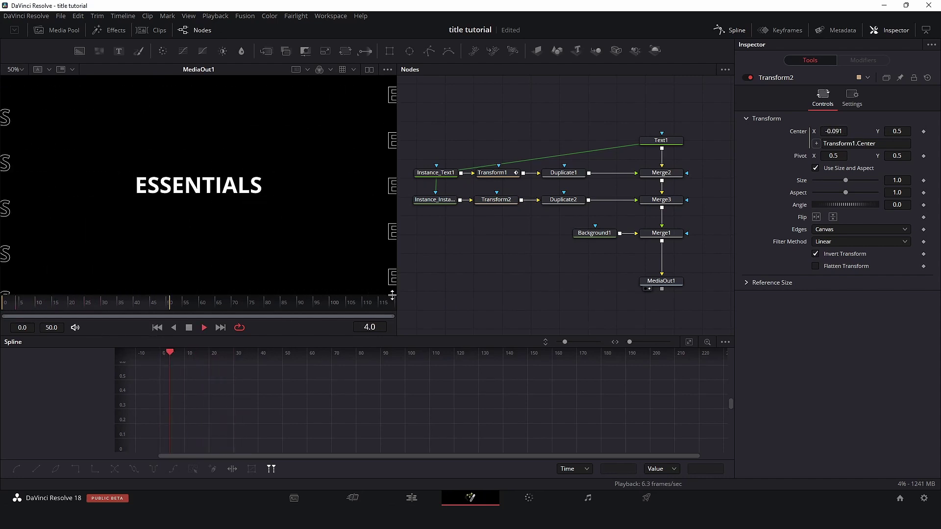
click(457, 295)
key(space)
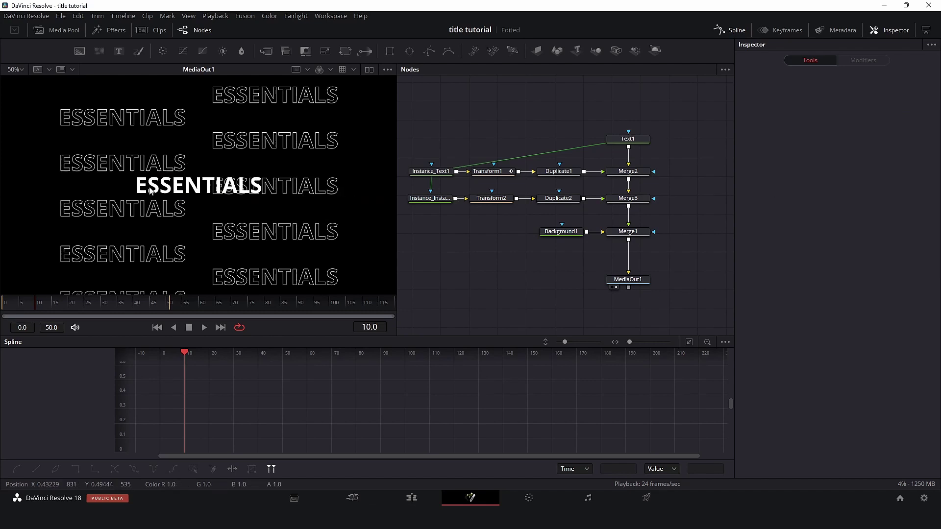
- Shape Rectangle1 into an inverted band about 0.08 high and 0.89 wide
drag(390, 51, 654, 172)
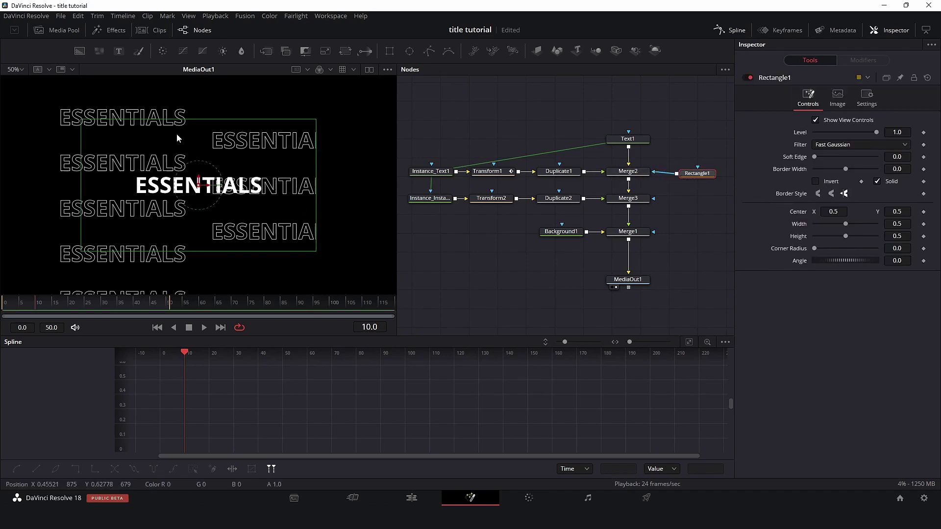
drag(200, 121, 205, 181)
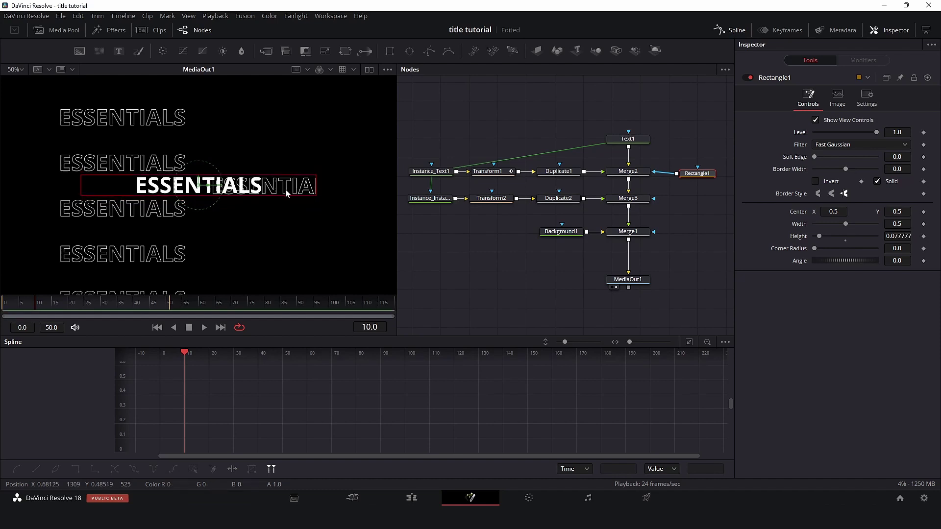
drag(319, 189, 409, 196)
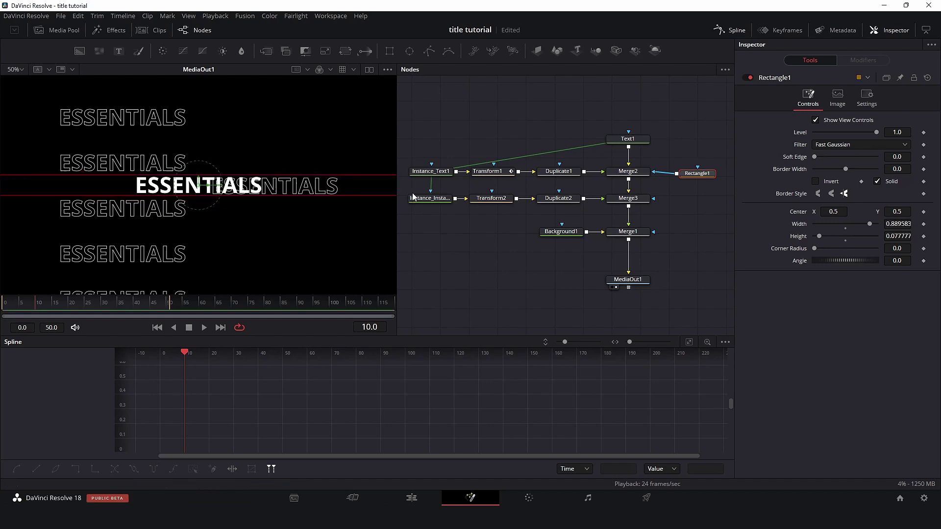
click(816, 182)
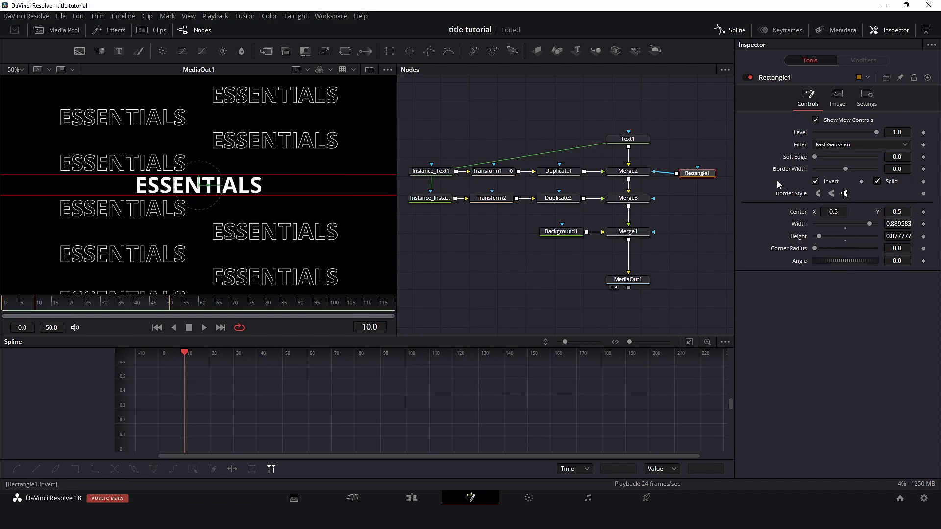
- Play the animation from the start to check the band clears copies around the title
click(157, 327)
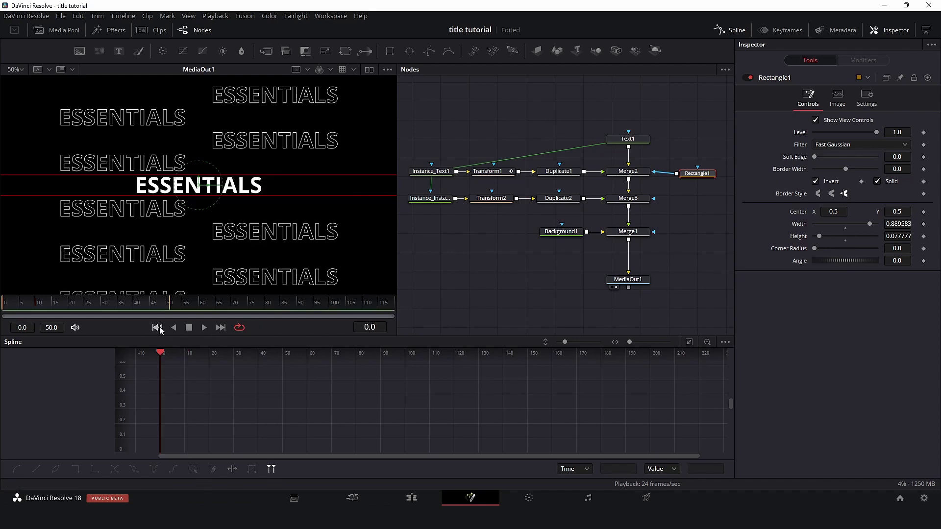
click(451, 281)
key(space)
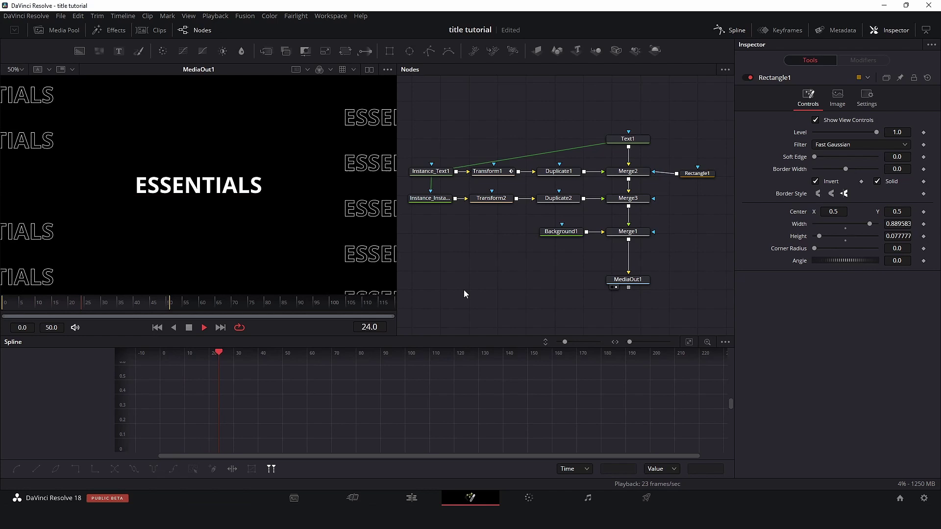
click(15, 307)
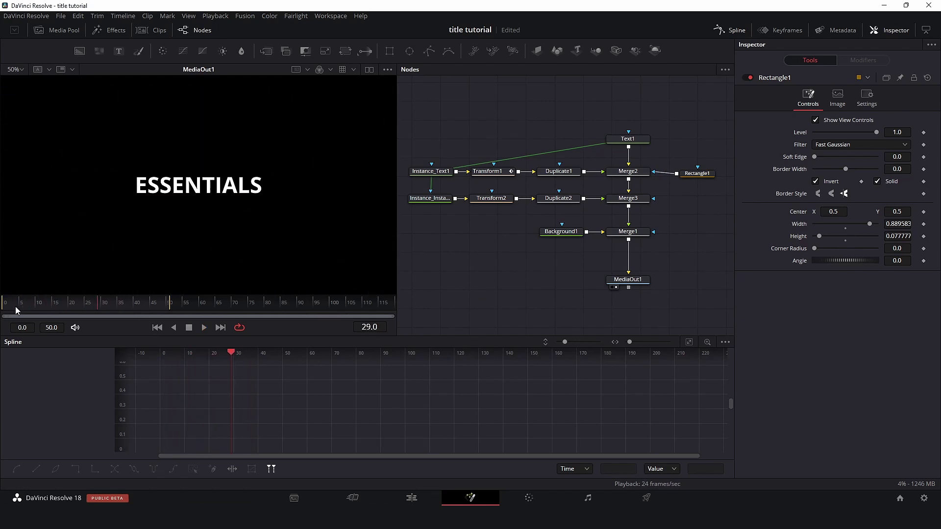
click(7, 307)
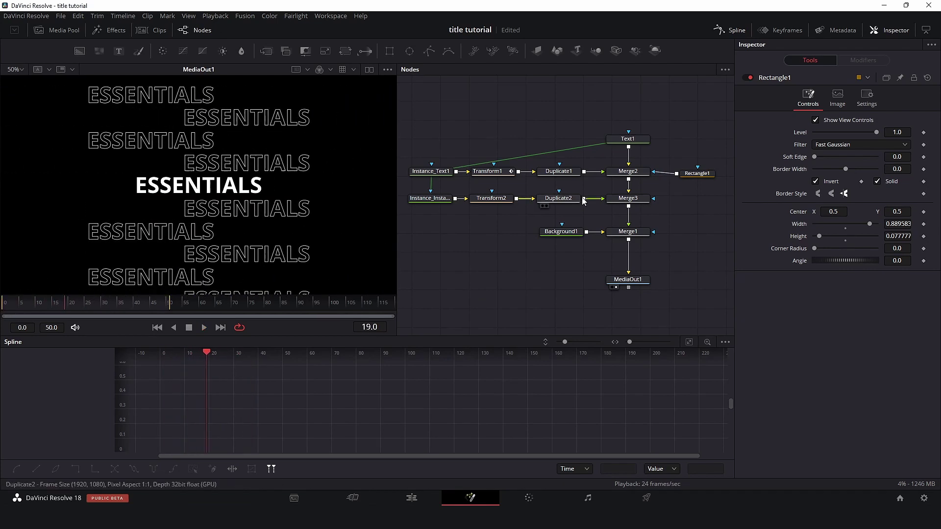
click(698, 174)
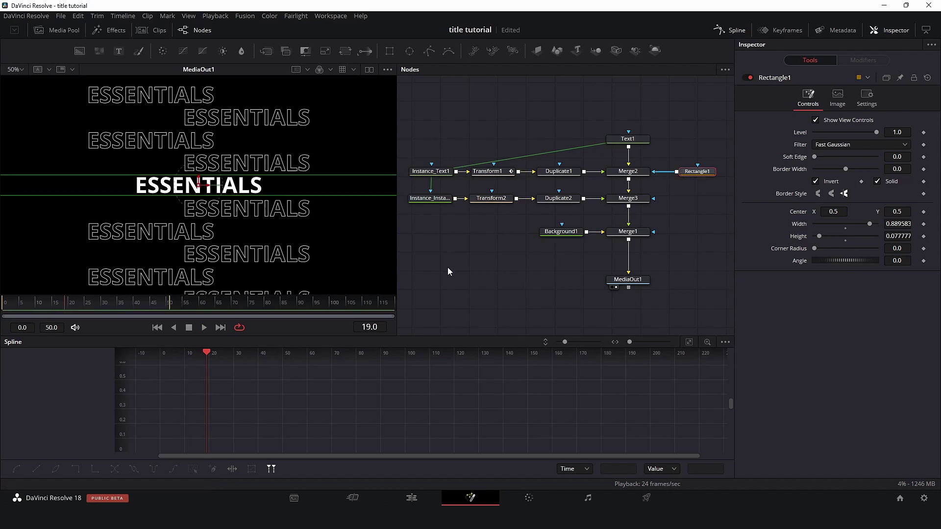
- Move the Background1, Merge1 and MediaOut1 nodes lower in the node graph
drag(461, 275, 467, 266)
drag(693, 296, 527, 210)
drag(642, 223, 644, 283)
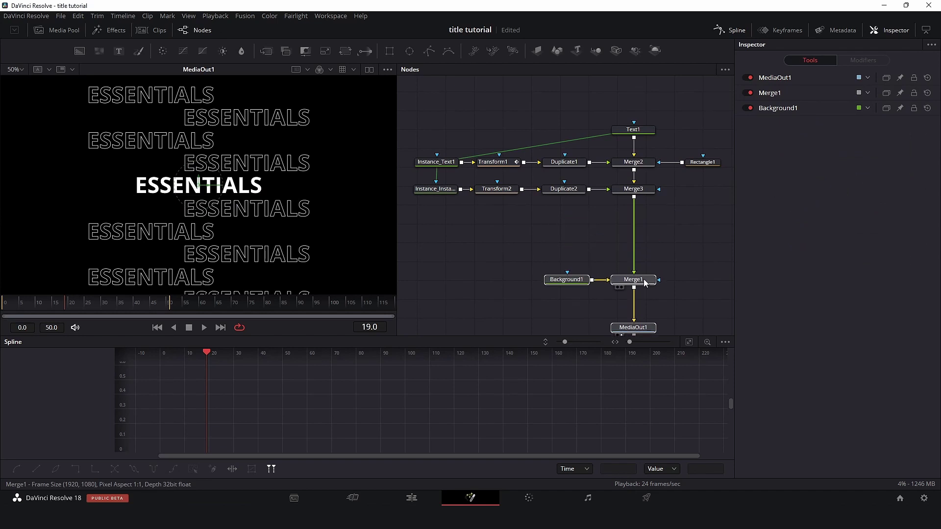
- Play and scrub the comp to around frame 18 to review the current title
click(678, 250)
drag(702, 225, 417, 114)
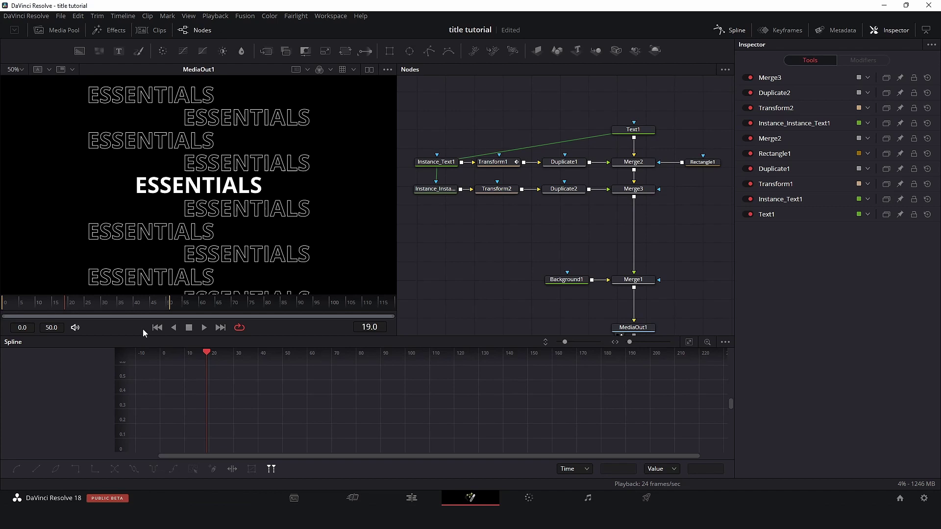
key(space)
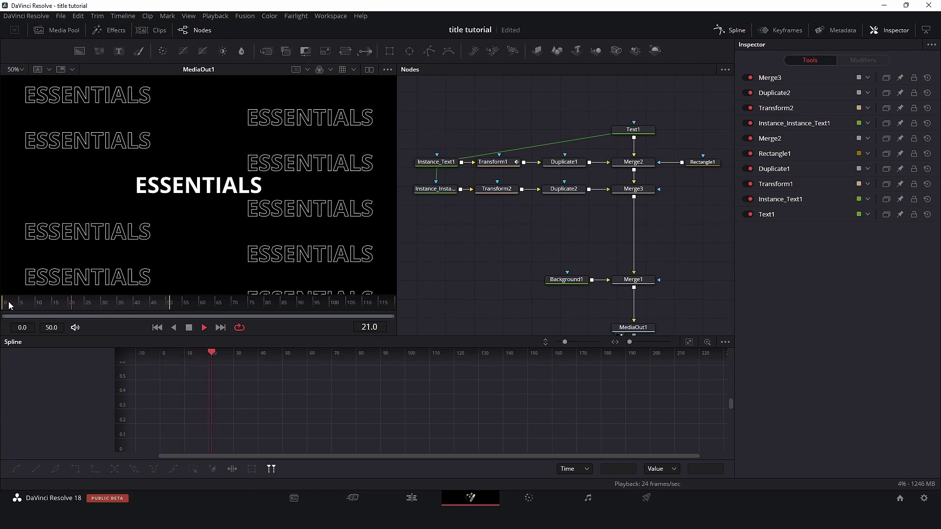
drag(9, 304, 68, 314)
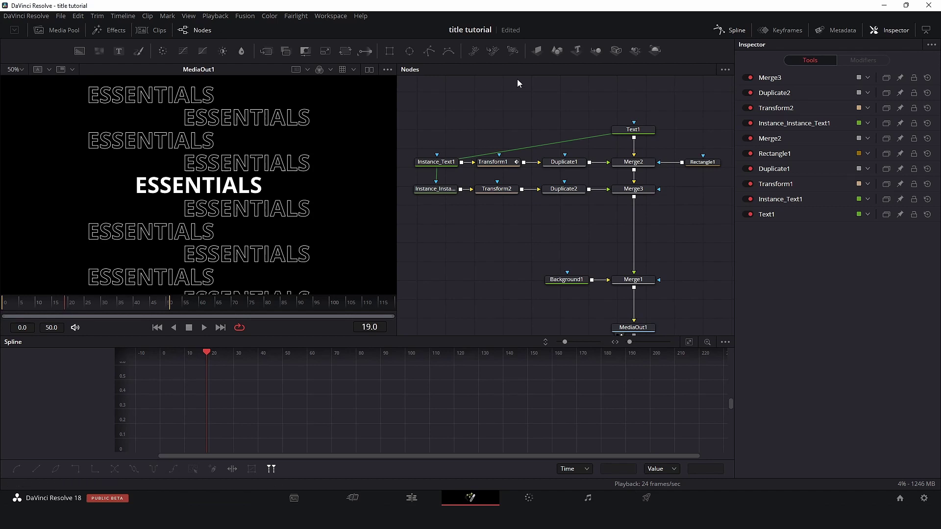
- Replace Text1's ESSENTIALS text with BE SMART and scrub back to frame 19 to check
click(642, 131)
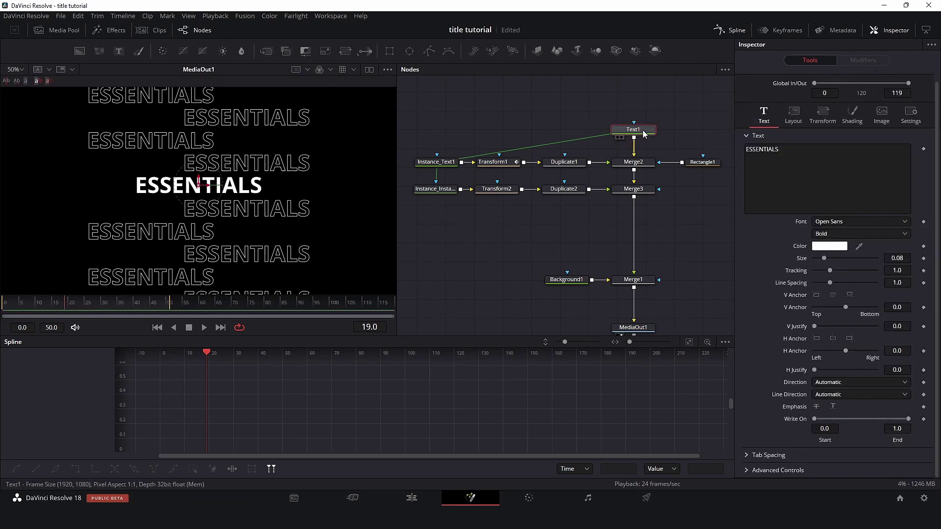
click(769, 150)
text(be)
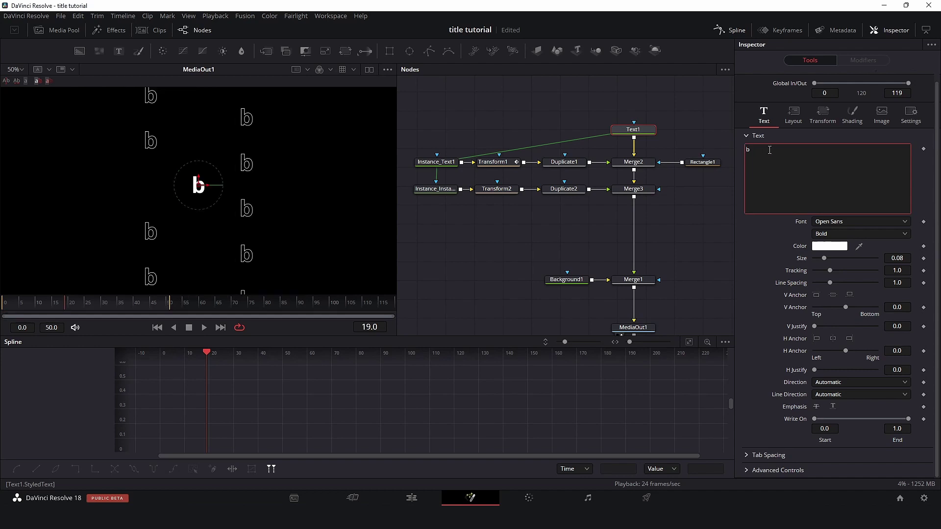
key(BackSpace)
key(BackSpace)
text(BE SMART)
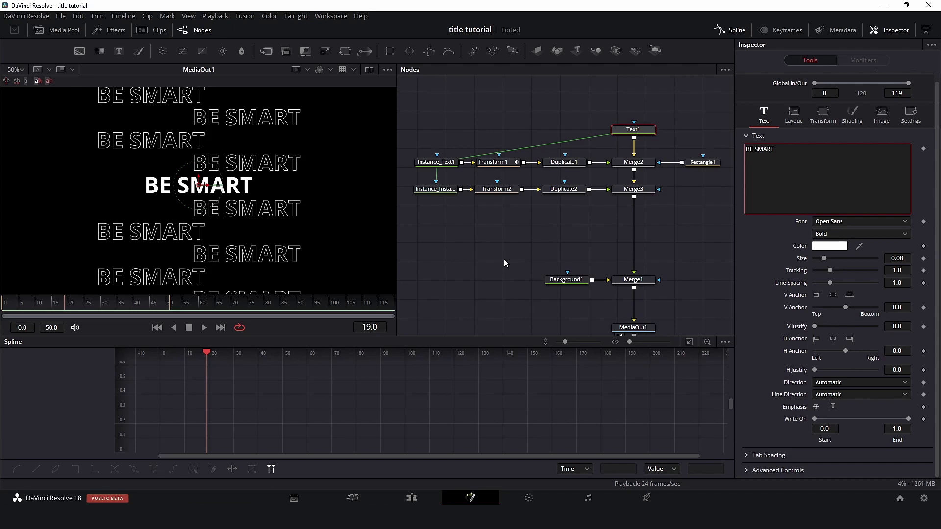
click(480, 262)
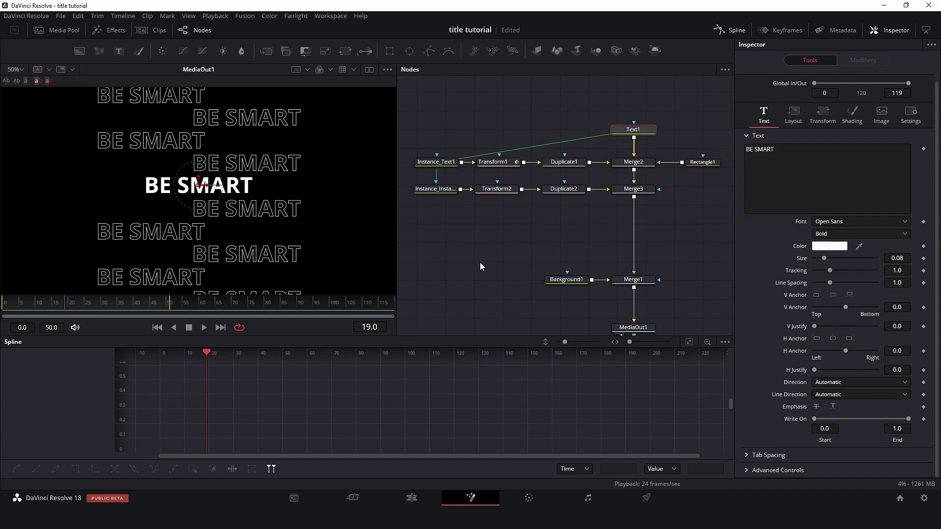
click(157, 328)
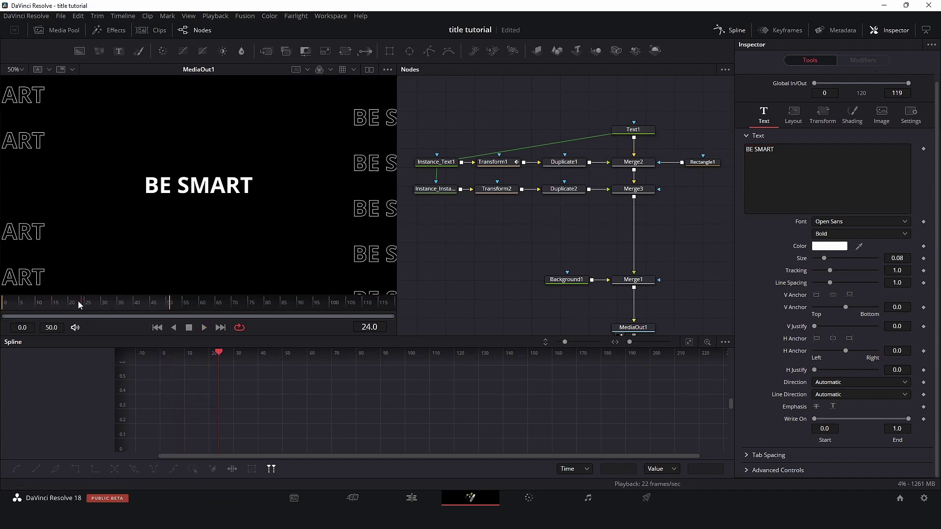
drag(78, 305, 46, 305)
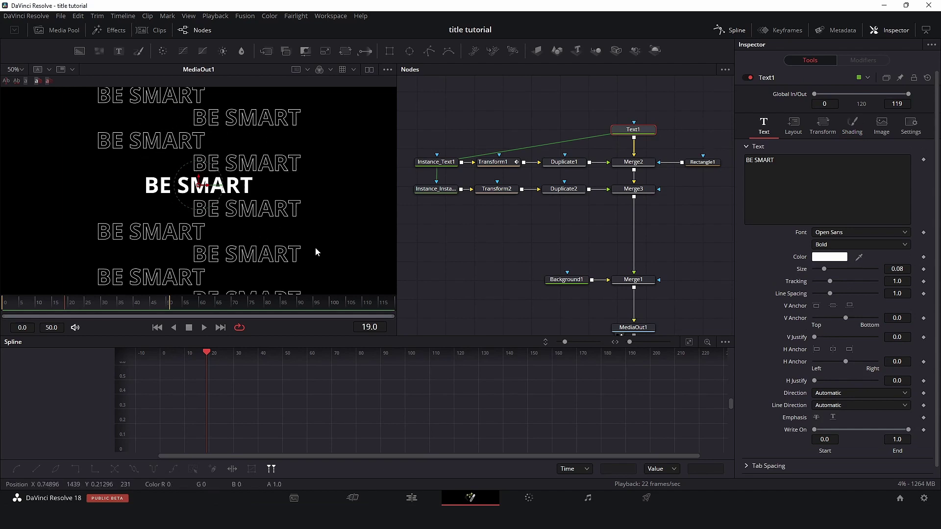
- Deinstance Instance_Text1's Shading colour group and set the copies' colour to red
click(436, 163)
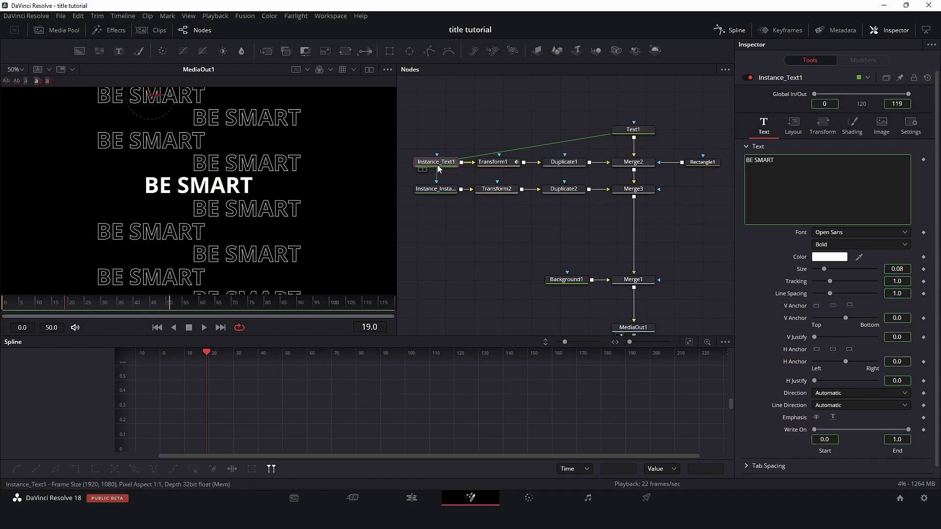
click(855, 123)
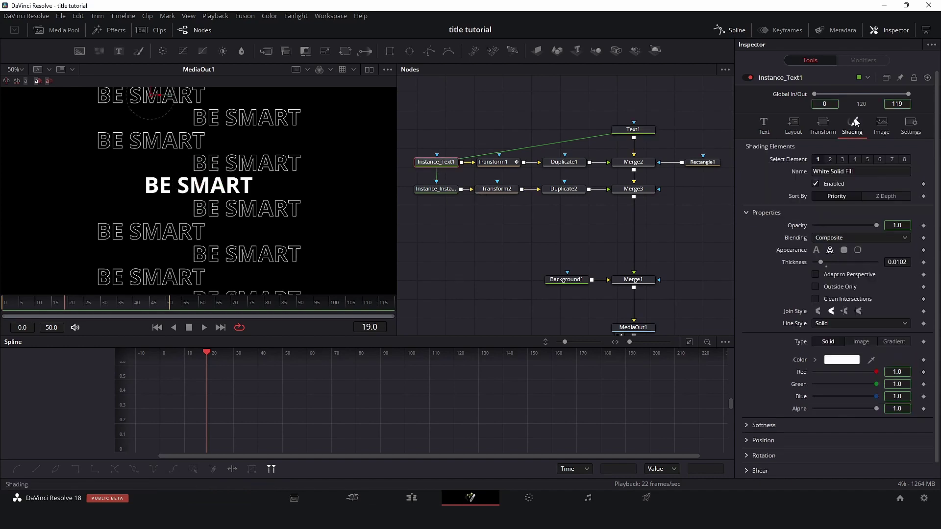
right_click(915, 374)
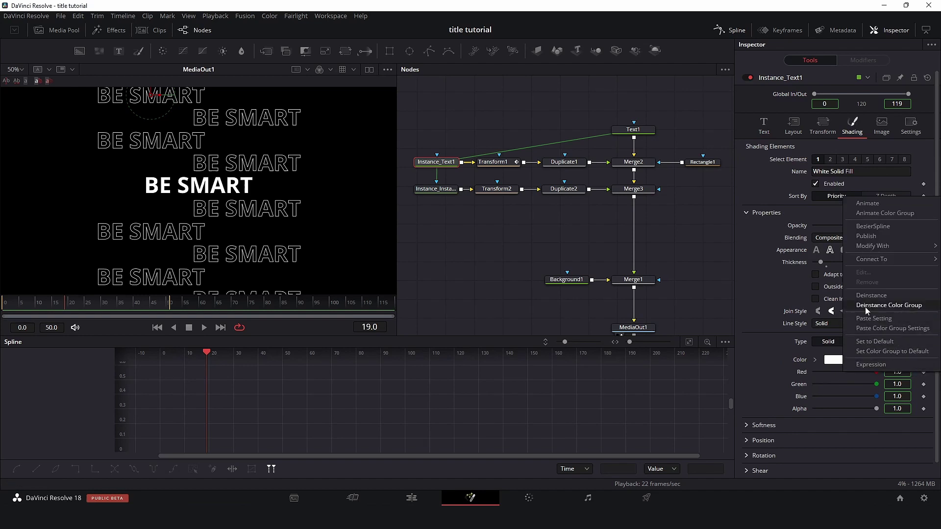
click(895, 305)
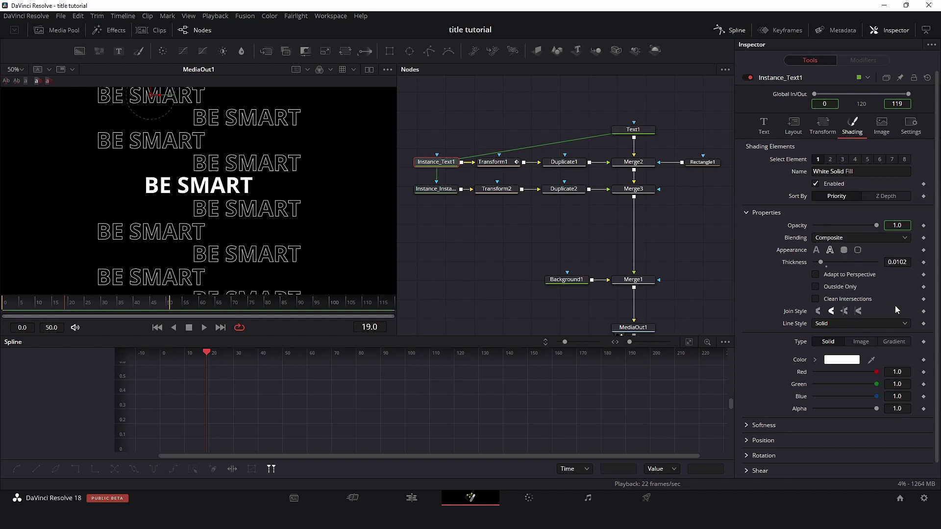
click(841, 360)
click(555, 207)
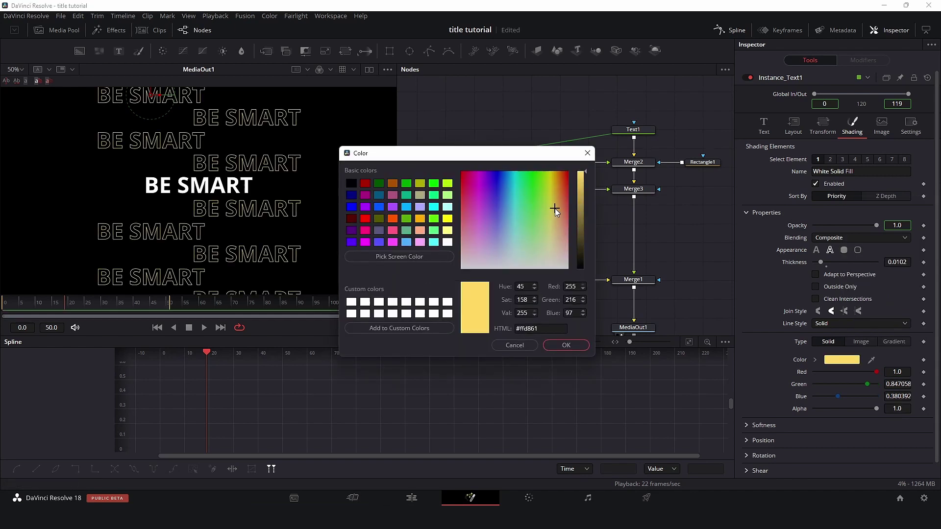
drag(555, 207, 561, 189)
key(Return)
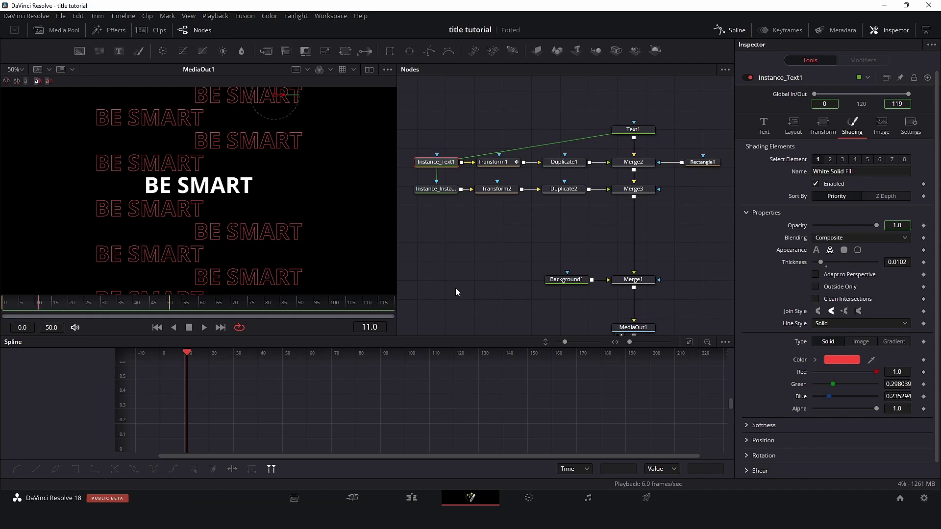
- Set Time Offset to -3 on Duplicate1 and Duplicate2, then preview the staggered slide
click(577, 168)
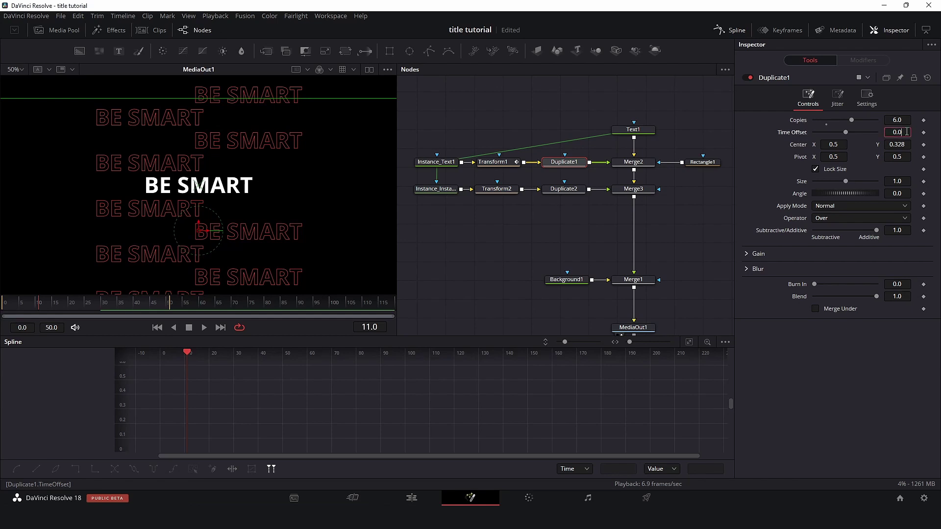
text(-3)
key(Tab)
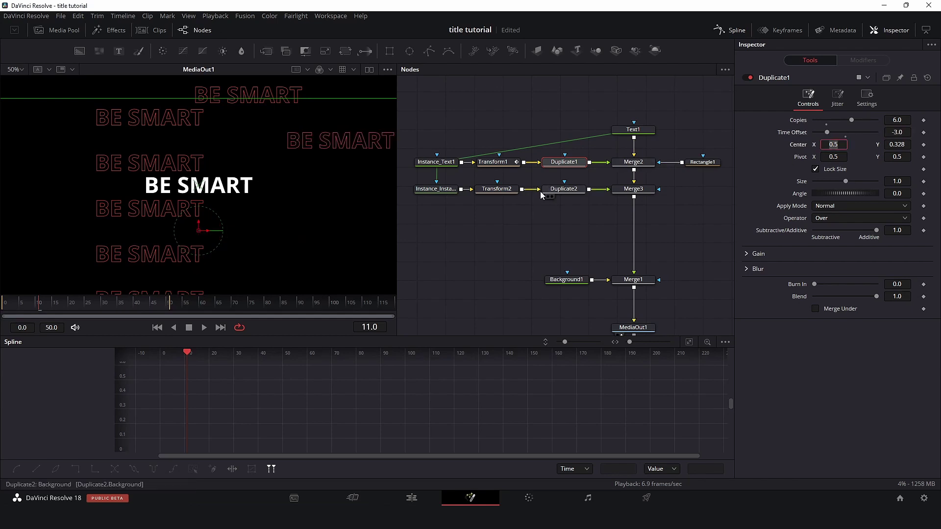
click(563, 189)
click(902, 132)
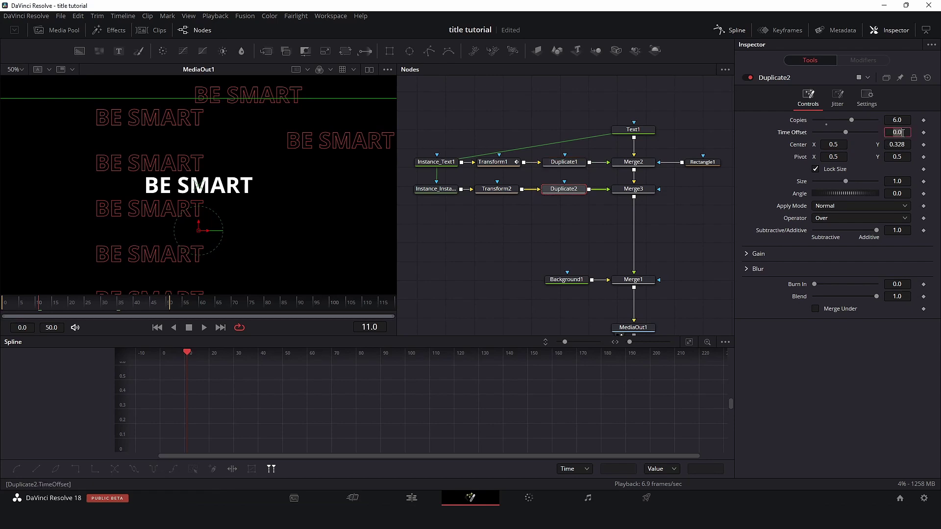
key(Return)
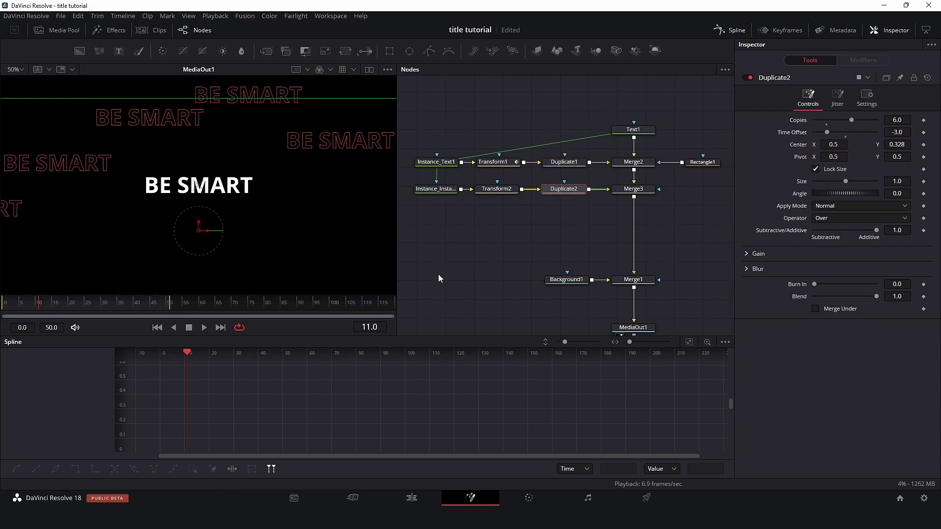
click(203, 327)
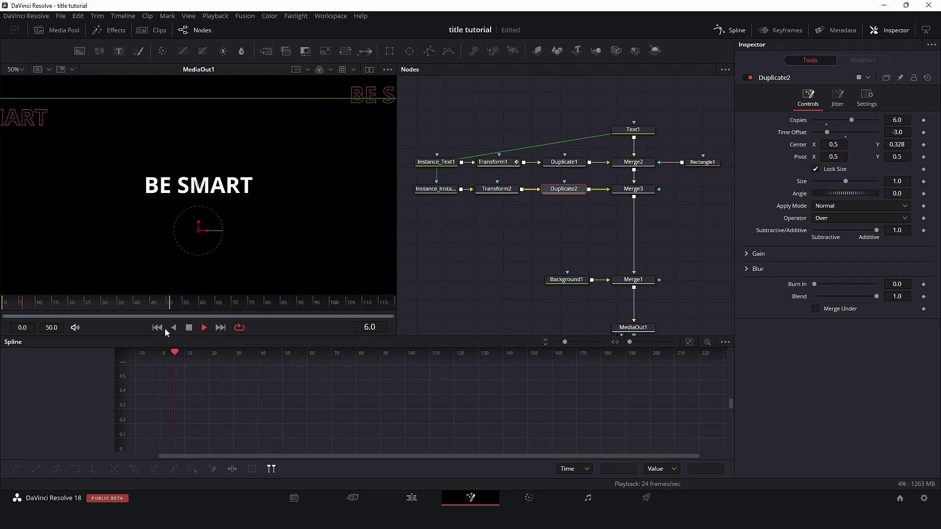
click(204, 327)
click(467, 273)
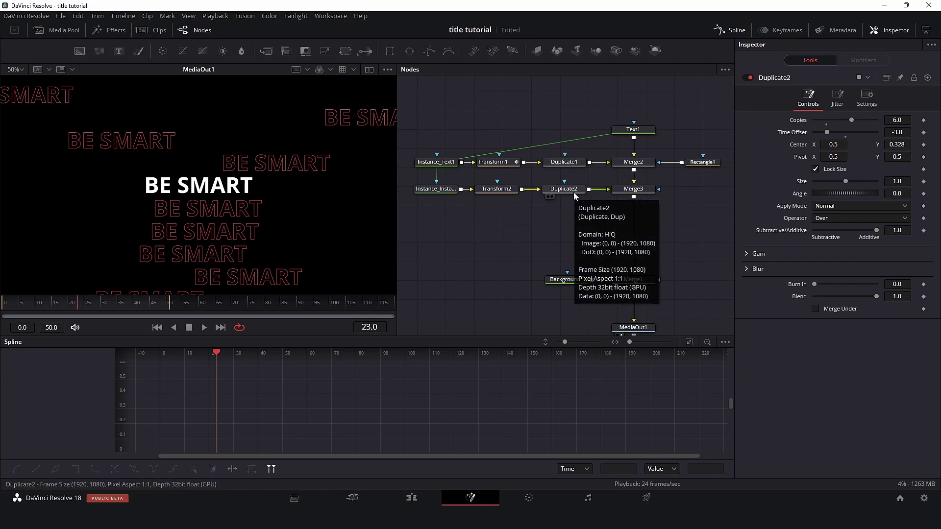
click(573, 192)
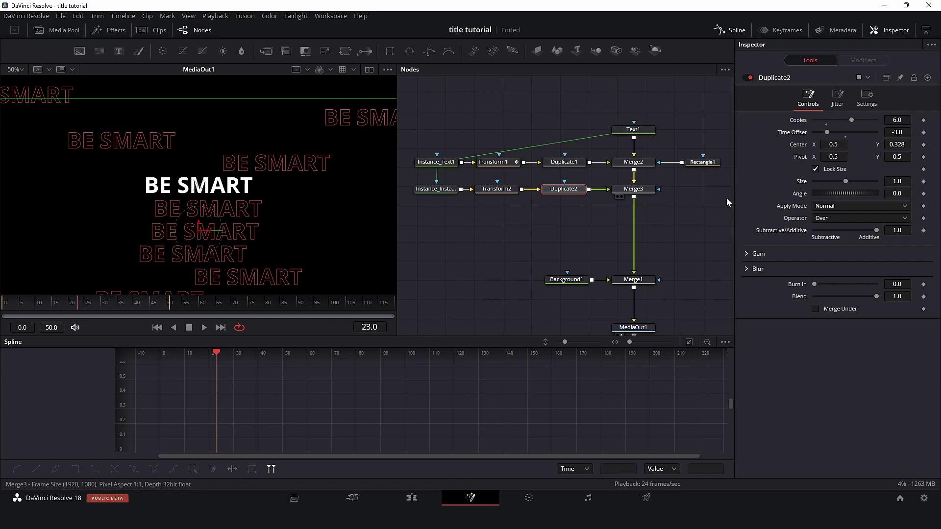
- Link Duplicate2's Time Offset to Duplicate1.TimeOffset and set Duplicate1's Time Offset to 0
right_click(784, 131)
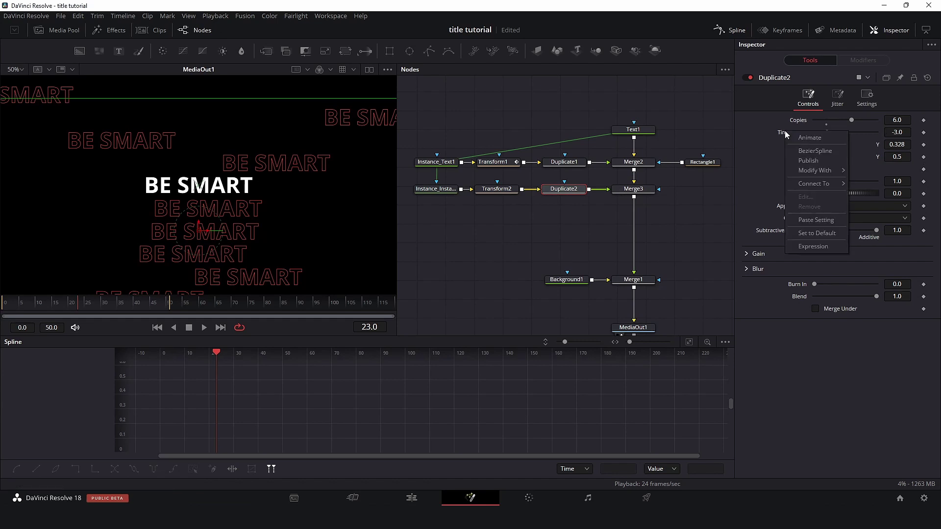
click(813, 248)
key(BackSpace)
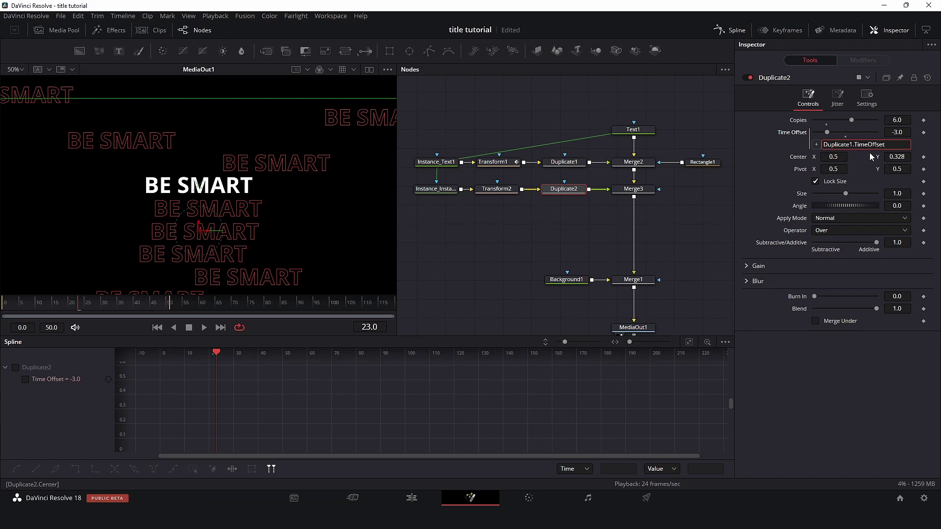
click(564, 162)
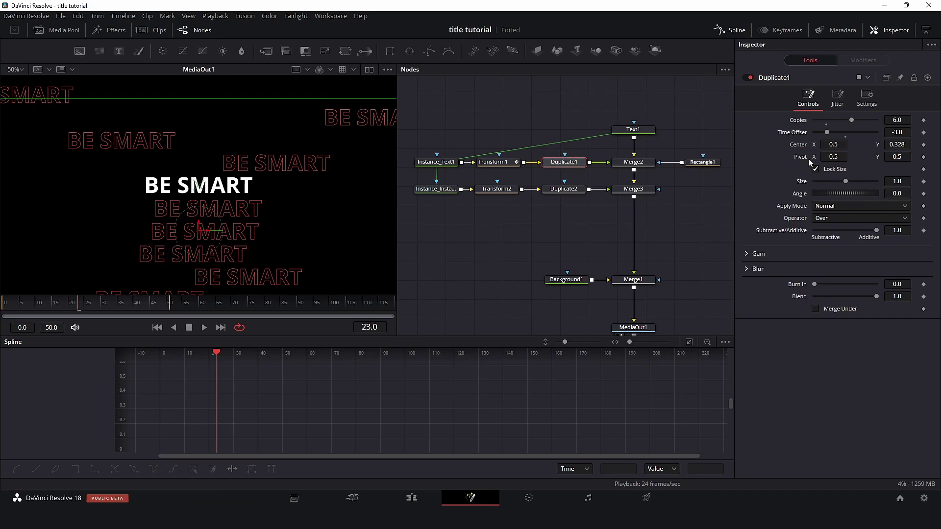
click(905, 133)
text(0)
key(Tab)
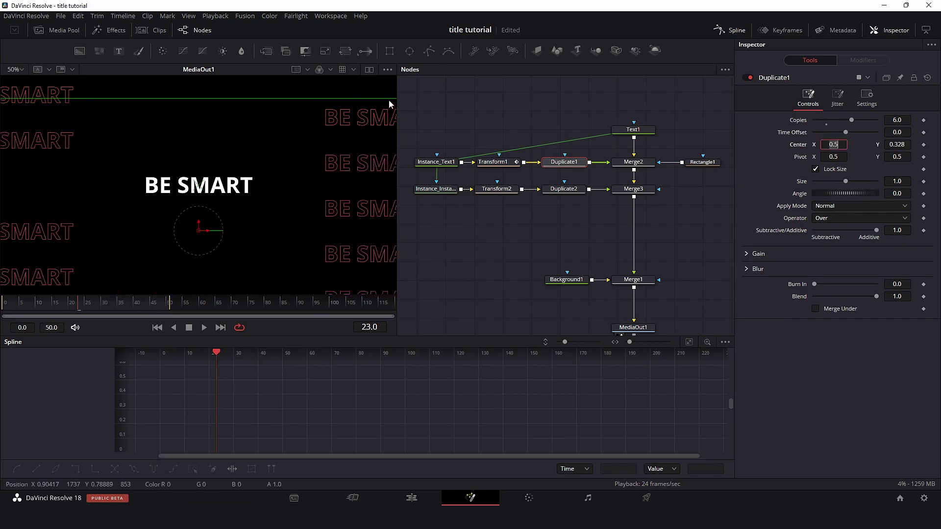
- Hide the viewer's on-screen transform control and play back the red copies
click(387, 69)
click(365, 116)
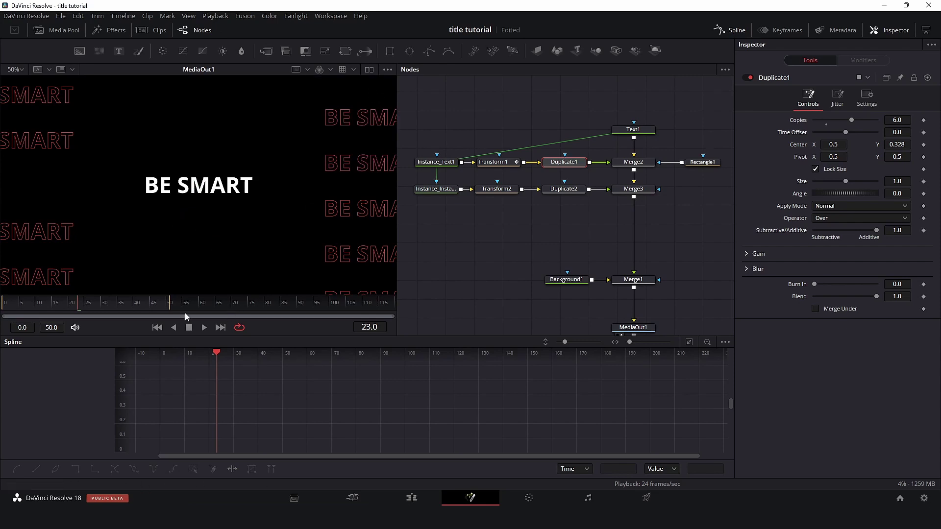
click(157, 327)
key(space)
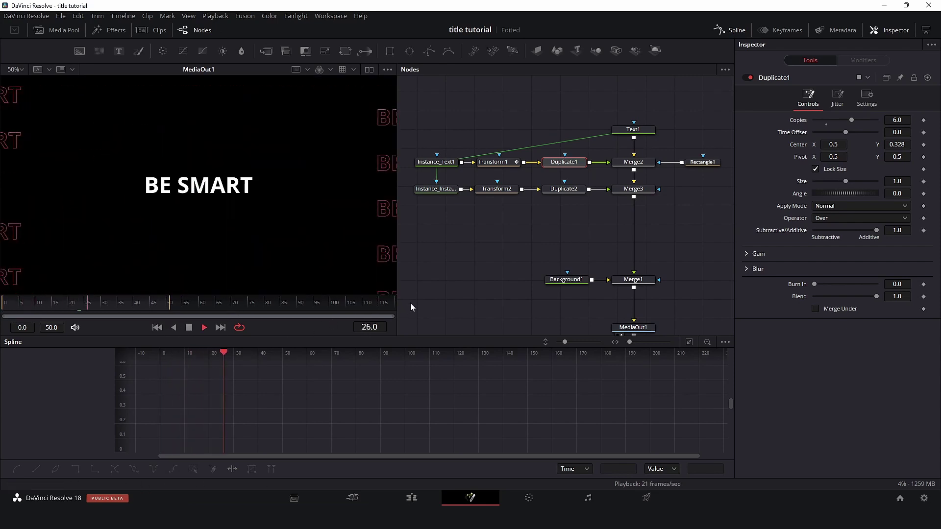
key(space)
drag(101, 302, 51, 311)
key(space)
key(space)
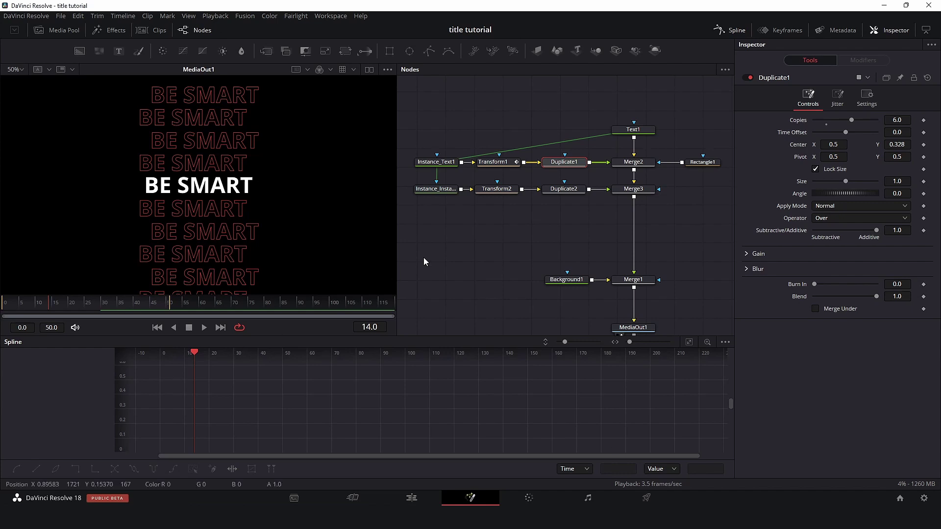
- Colour the Text1 BE SMART title a bright lime green
click(633, 130)
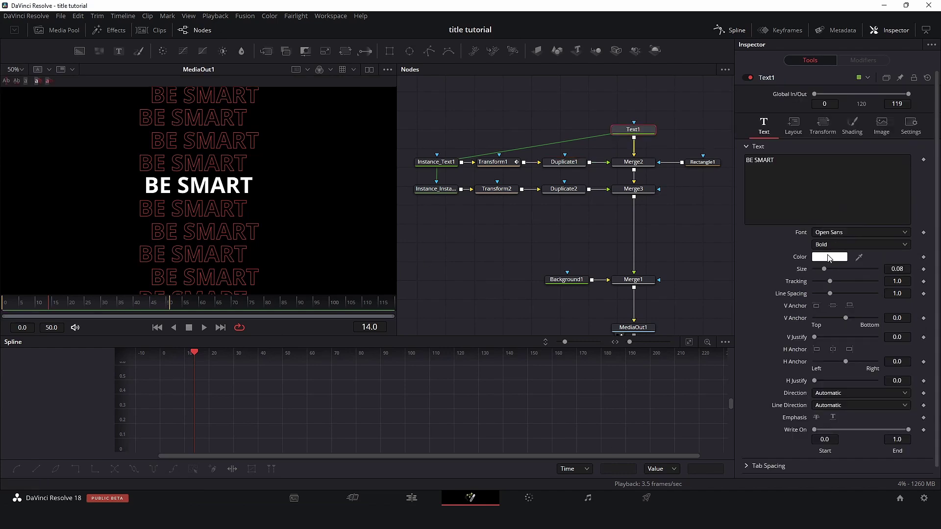
click(829, 257)
click(532, 208)
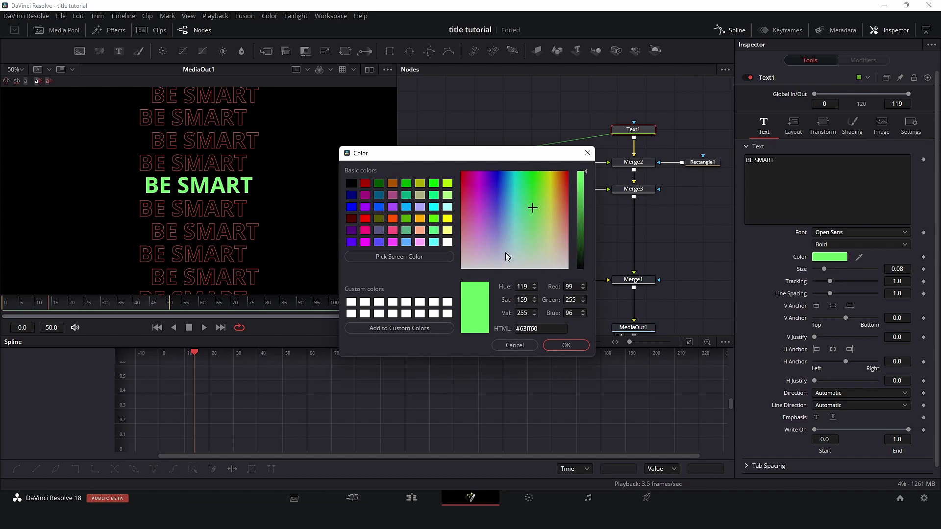
click(501, 210)
drag(501, 210, 538, 196)
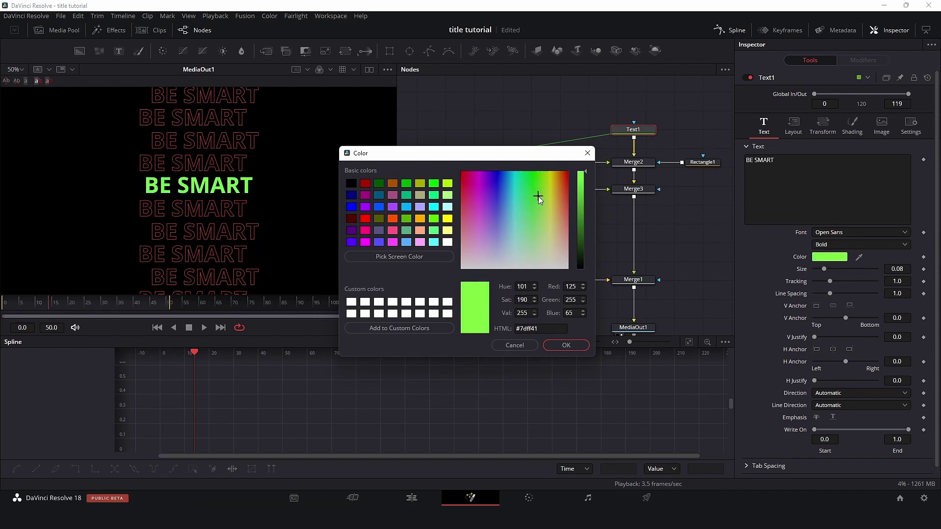
click(565, 345)
- Set Instance_Text1's outline colour to white and scrub back to an earlier frame
click(438, 161)
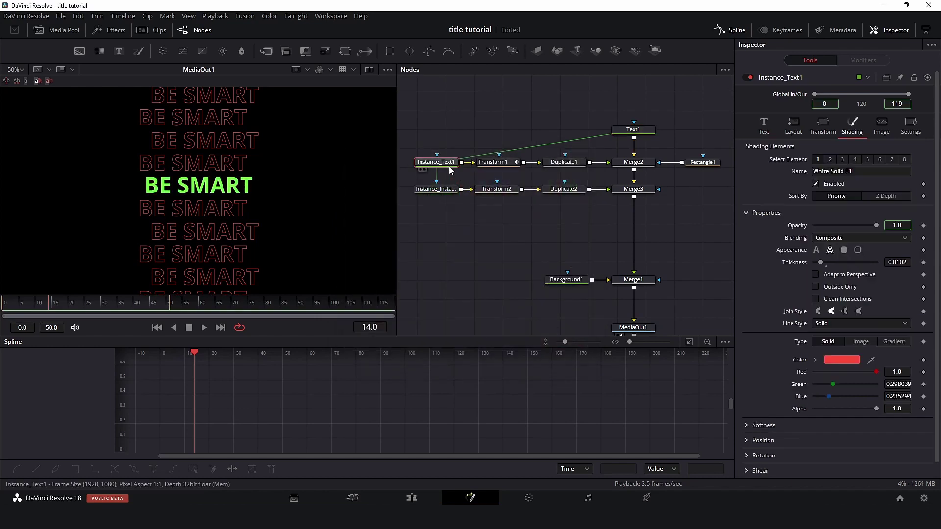
click(841, 360)
click(463, 267)
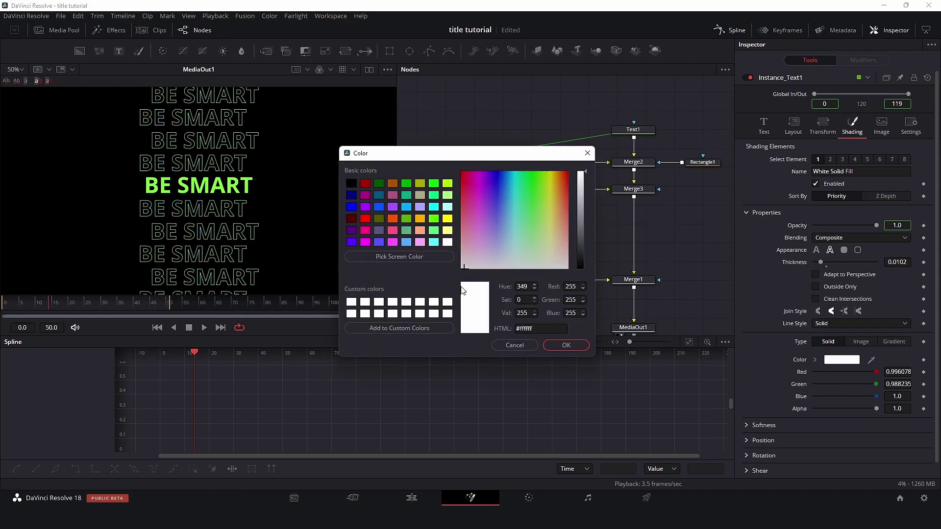
click(514, 345)
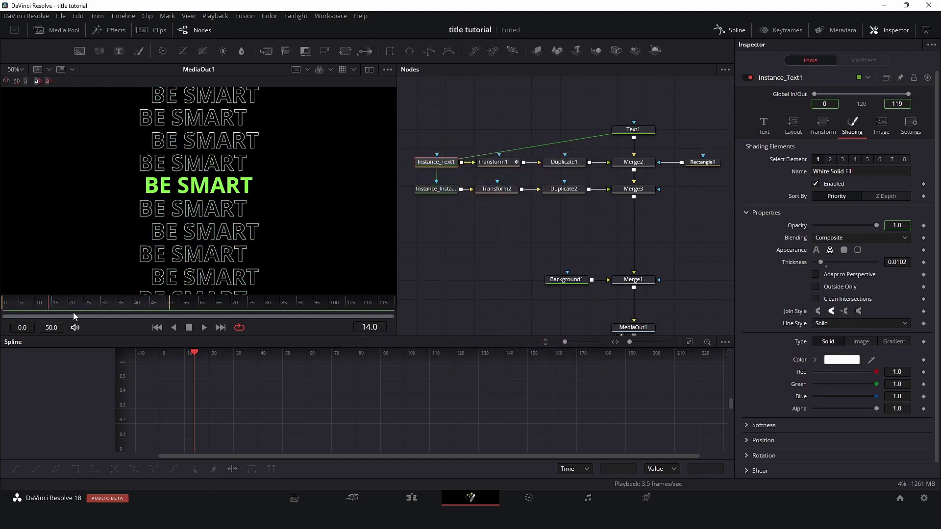
mouse_move(49, 304)
mouse_down()
mouse_move(15, 306)
mouse_move(72, 306)
mouse_move(62, 317)
mouse_up()
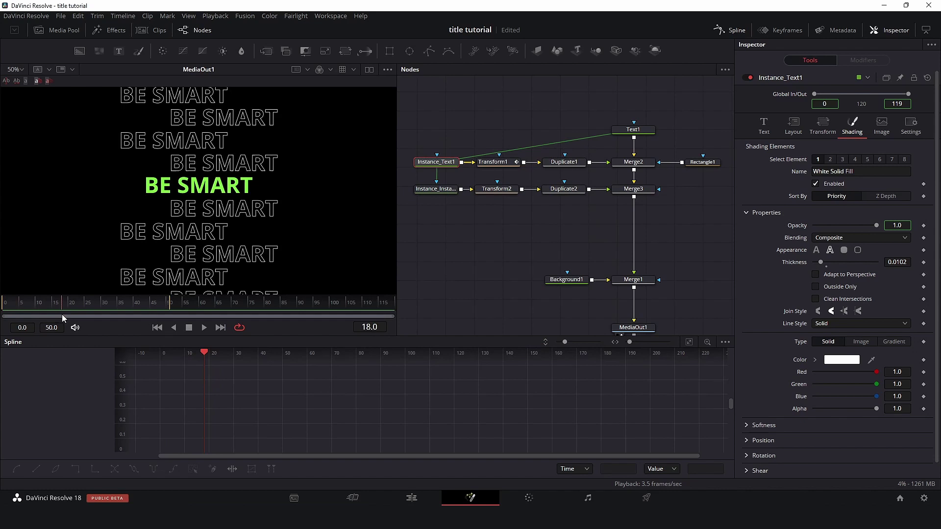
- Retype Text1's title as uppercase ESSENTIALS and choose the NOVA font
click(632, 130)
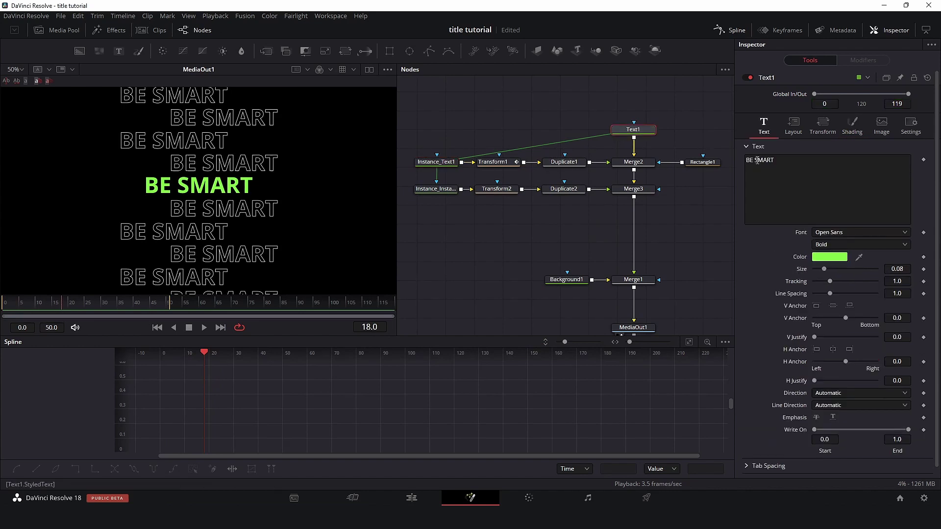
click(793, 161)
key(ctrl+a)
text(essentials)
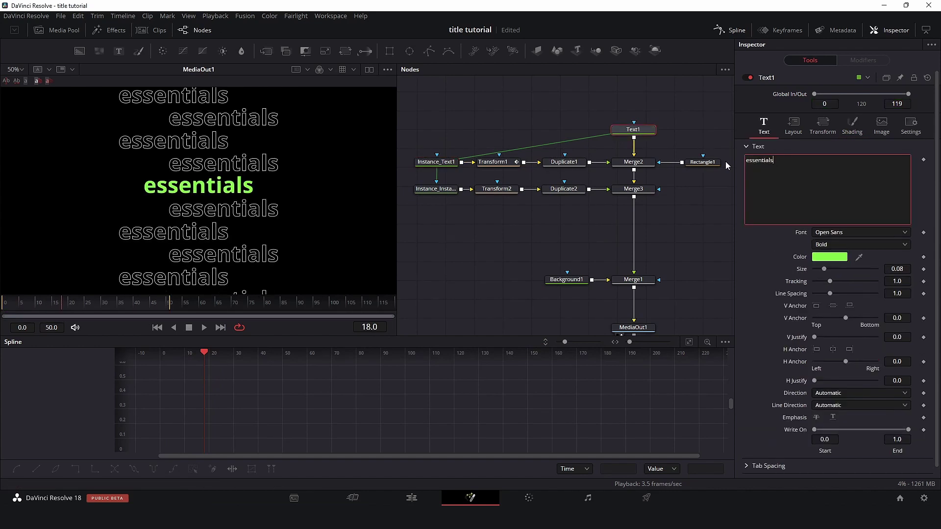
key(BackSpace)
key(BackSpace)
key(BackSpace)
key(BackSpace)
key(BackSpace)
key(BackSpace)
key(BackSpace)
key(BackSpace)
key(BackSpace)
key(BackSpace)
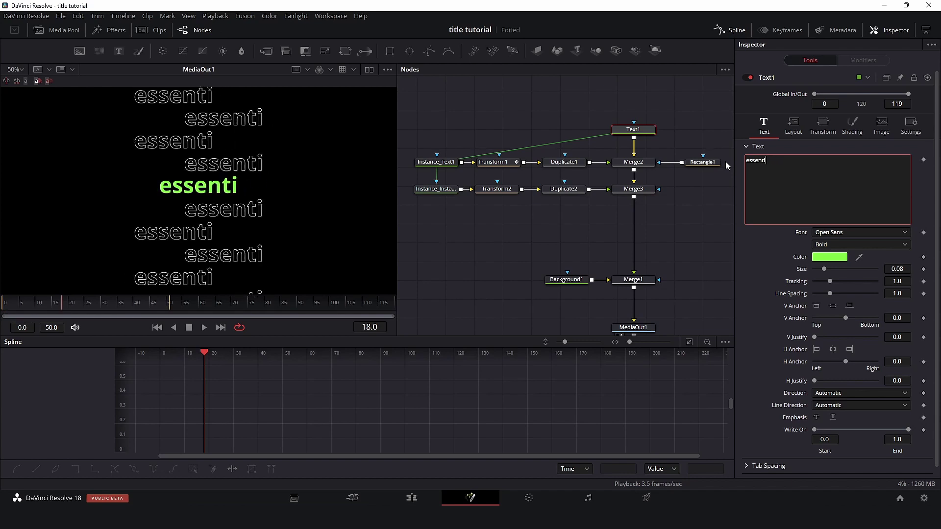
text(ESSENTIALS)
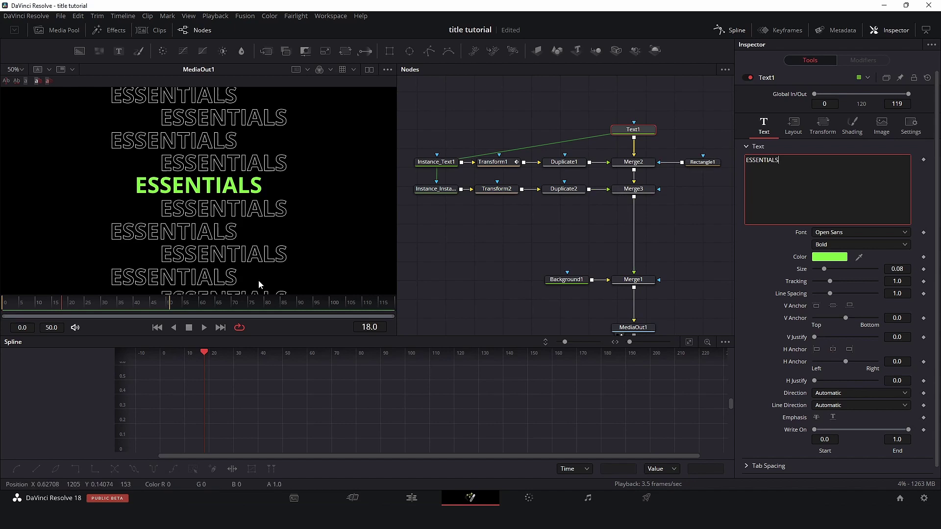
click(839, 236)
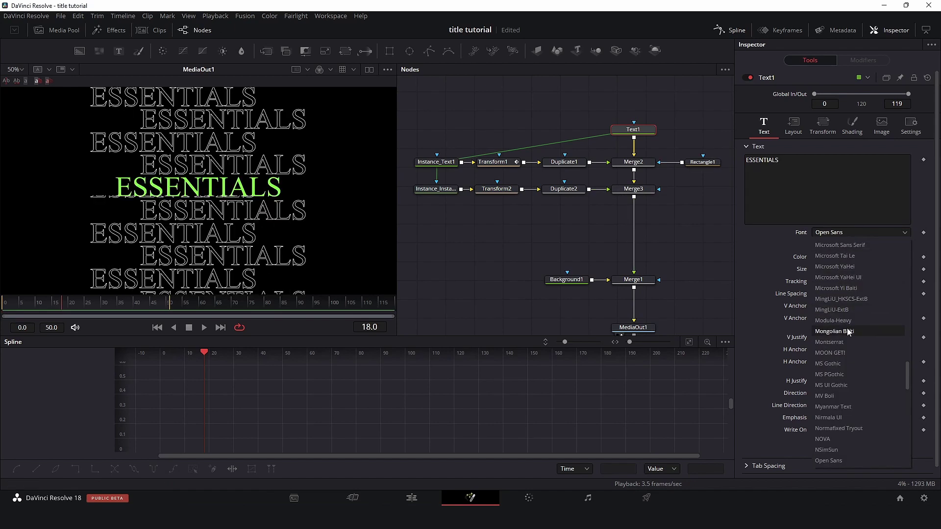
click(834, 439)
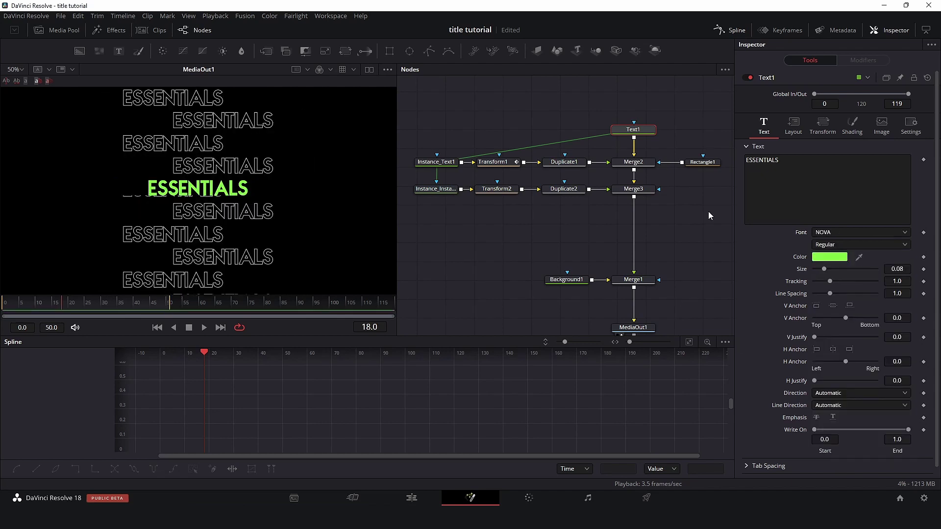
- Show the Rectangle1 controls and drag its edge to raise the band height to about 0.104
click(705, 162)
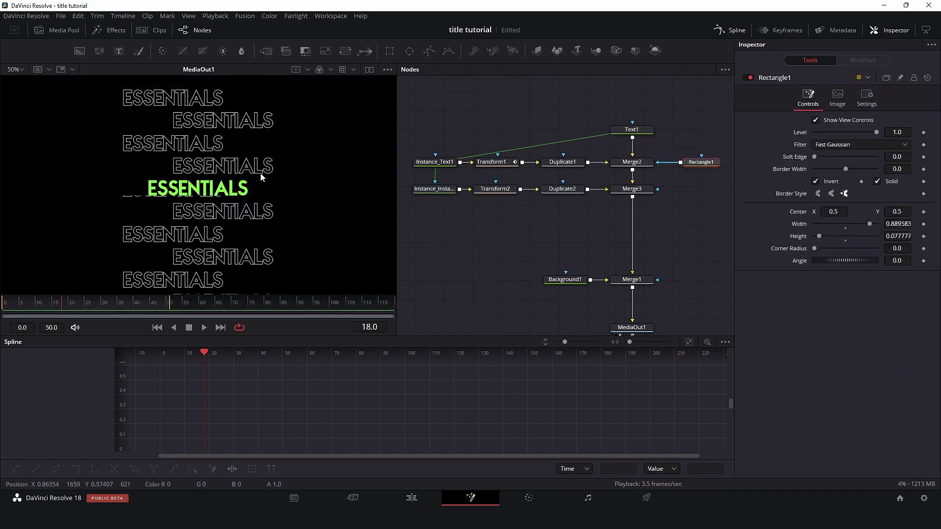
click(387, 69)
click(338, 92)
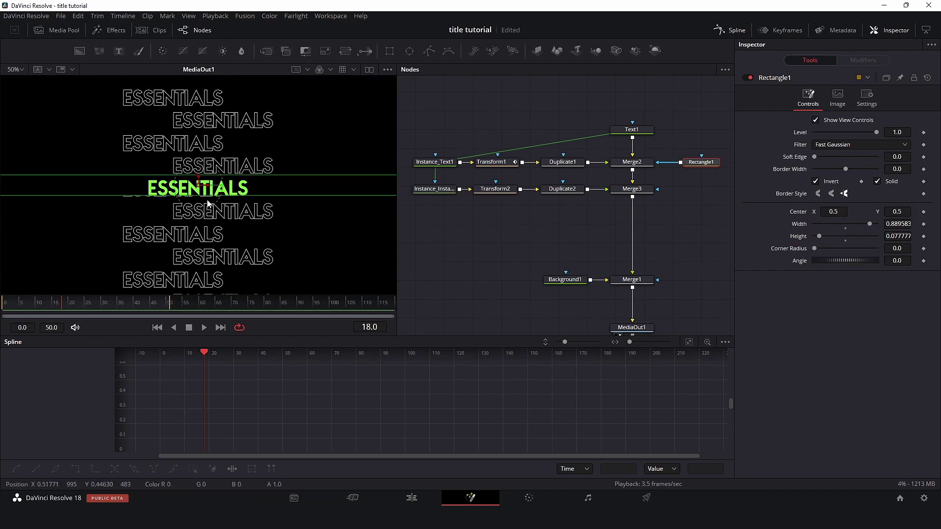
mouse_move(200, 195)
mouse_down()
mouse_move(200, 182)
mouse_move(205, 206)
mouse_up()
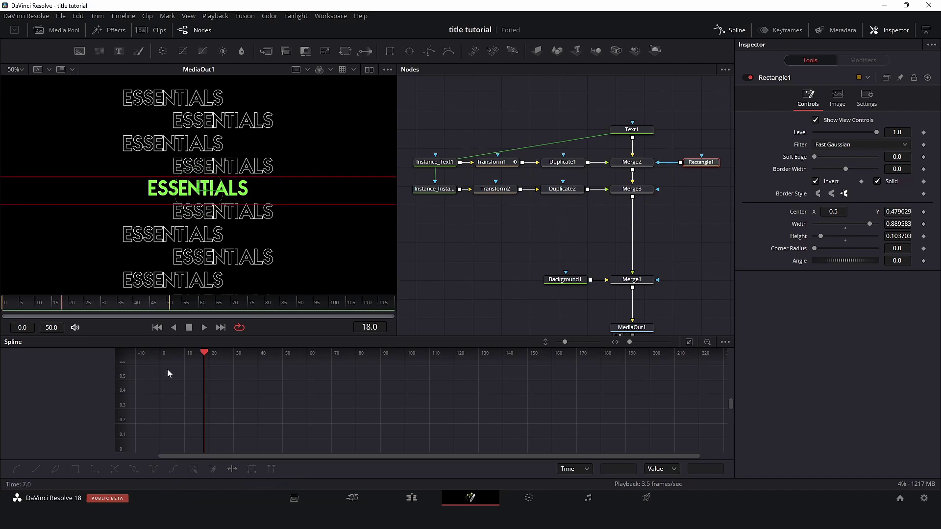
- Hide the rectangle's on-screen controls and play the animation
right_click(306, 77)
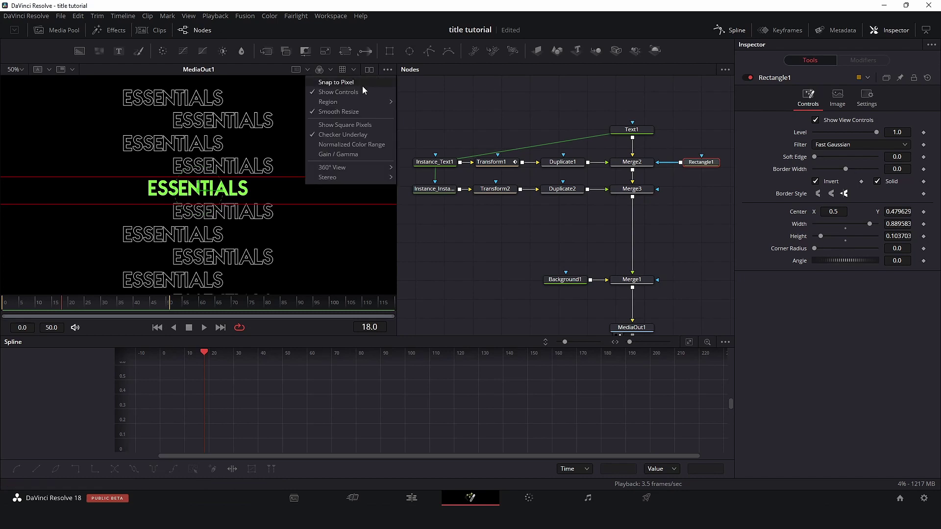
click(363, 86)
key(space)
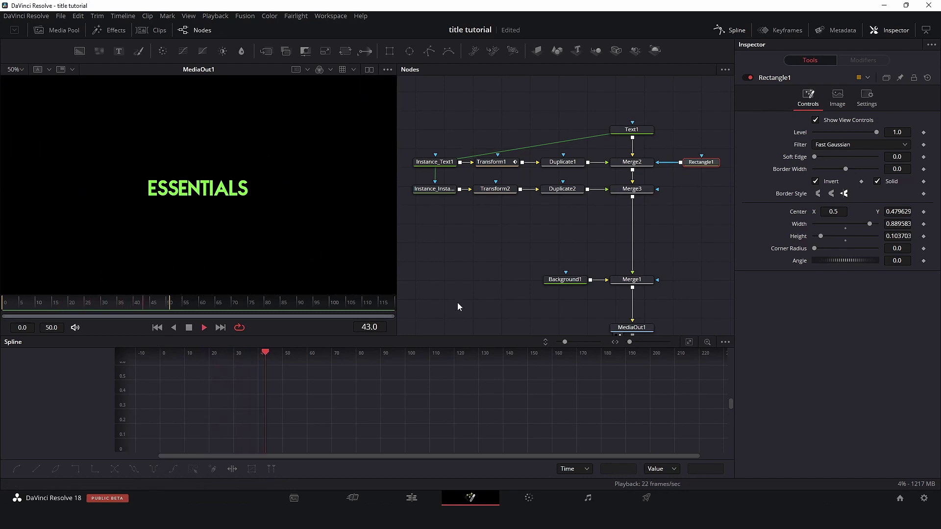
- Stop playback and step the After Effects ESSENTIALS reference back a frame to compare
key(space)
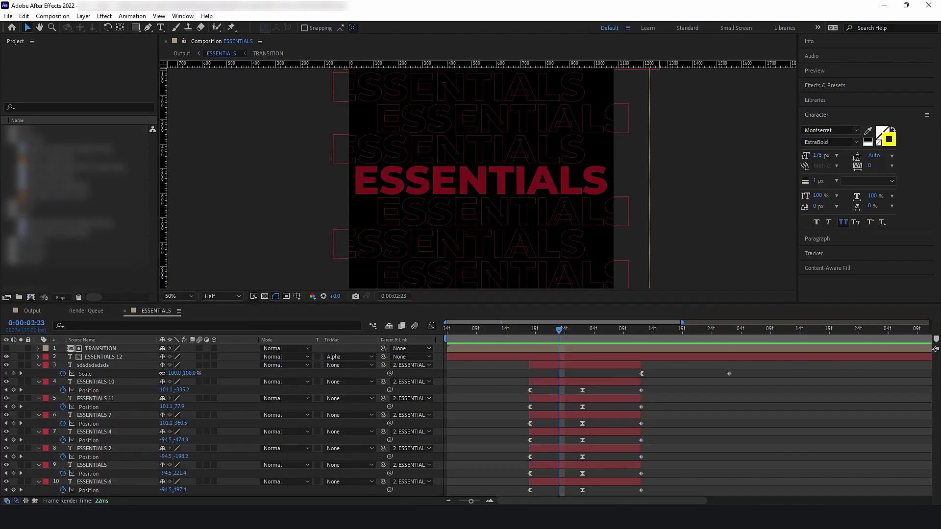
click(533, 332)
click(552, 336)
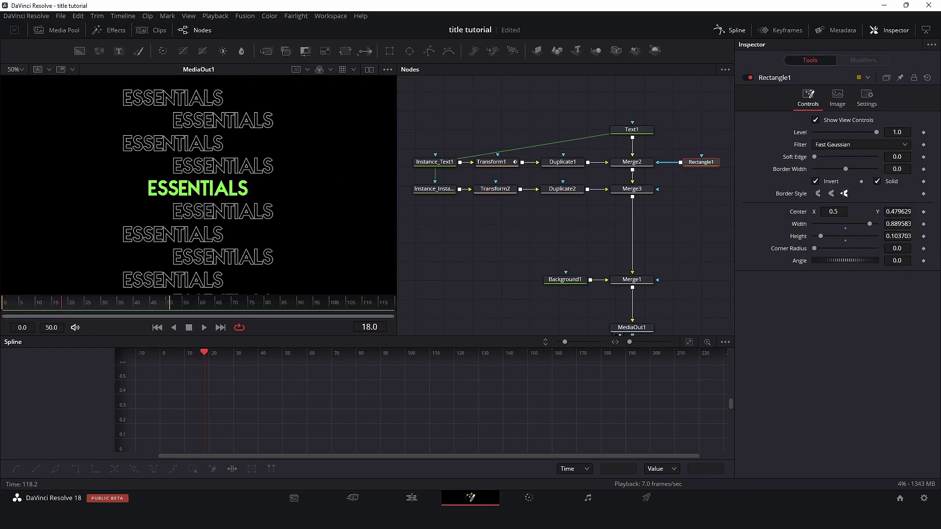
- Play the Fusion ESSENTIALS comp and stop at frame 45, leaving only the green title
key(space)
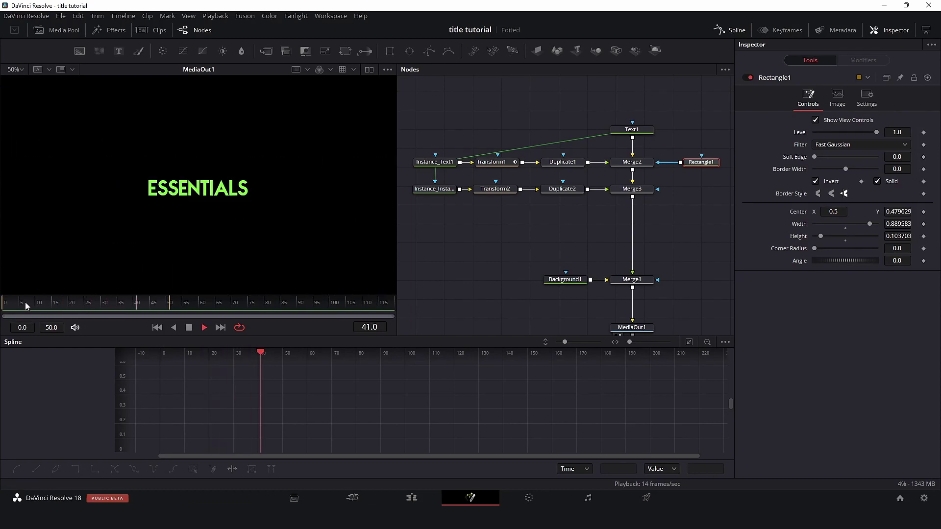
key(space)
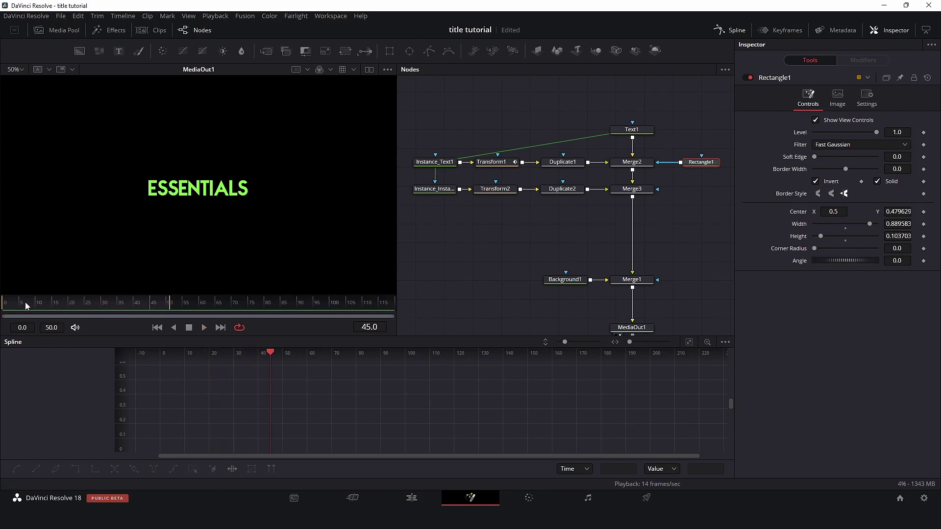